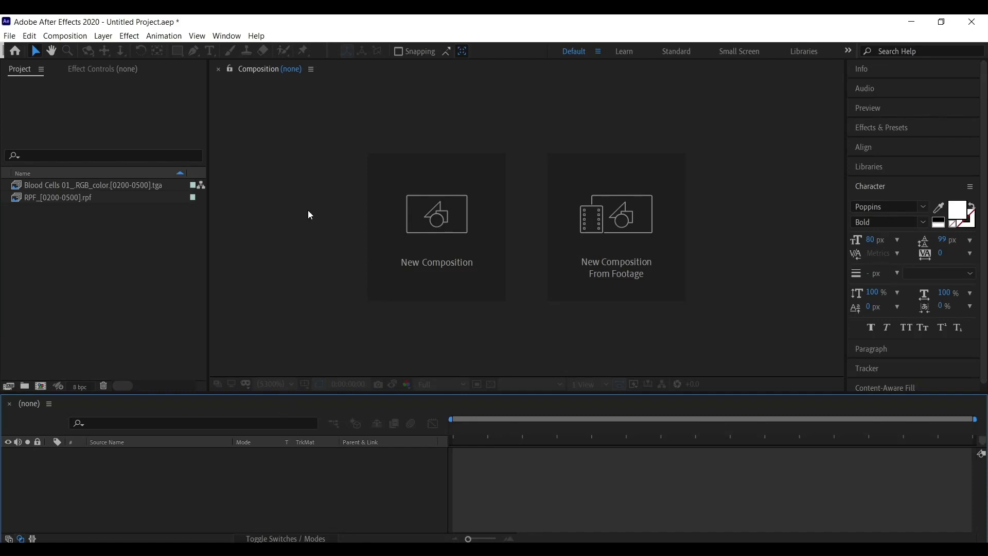
Create a composition from the Blood Cells 01_RGB_color.[0200-0500].tga sequence and preview its animation
{"action": "key", "text": "ctrl+n"}
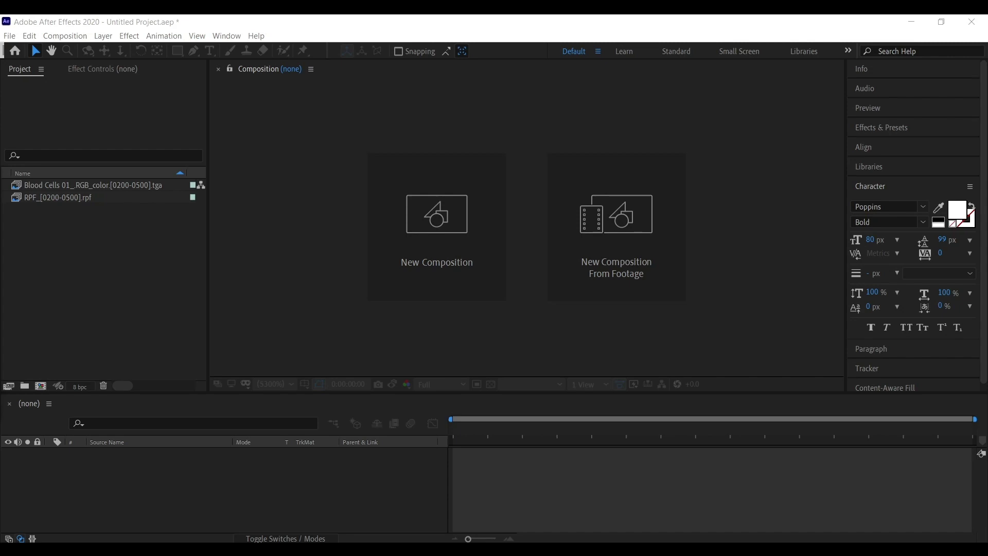
{"action": "left_click", "coordinate": [65, 186]}
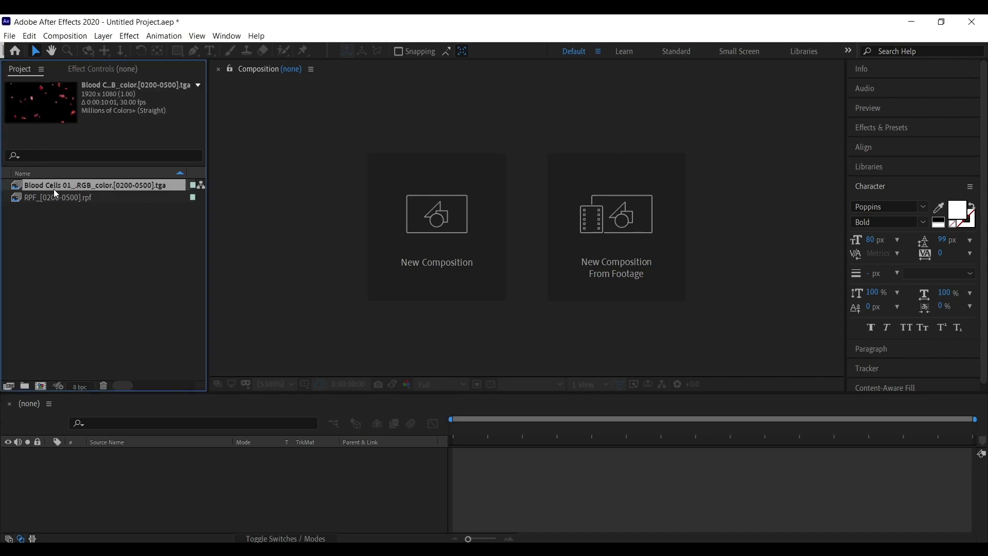
{"action": "left_click_drag", "start_coordinate": [53, 190], "coordinate": [41, 386]}
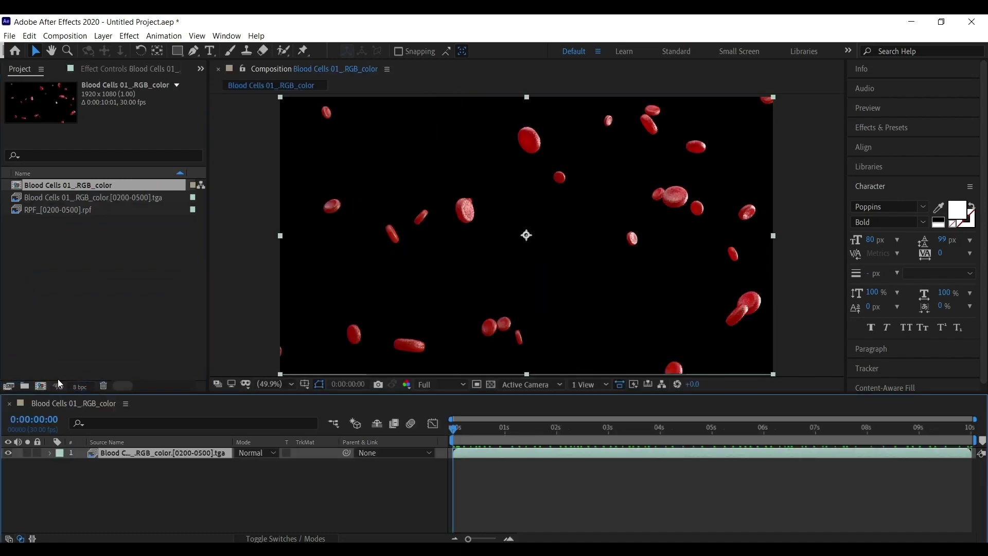
{"action": "left_click_drag", "start_coordinate": [498, 432], "coordinate": [752, 430]}
{"action": "key", "text": "space"}
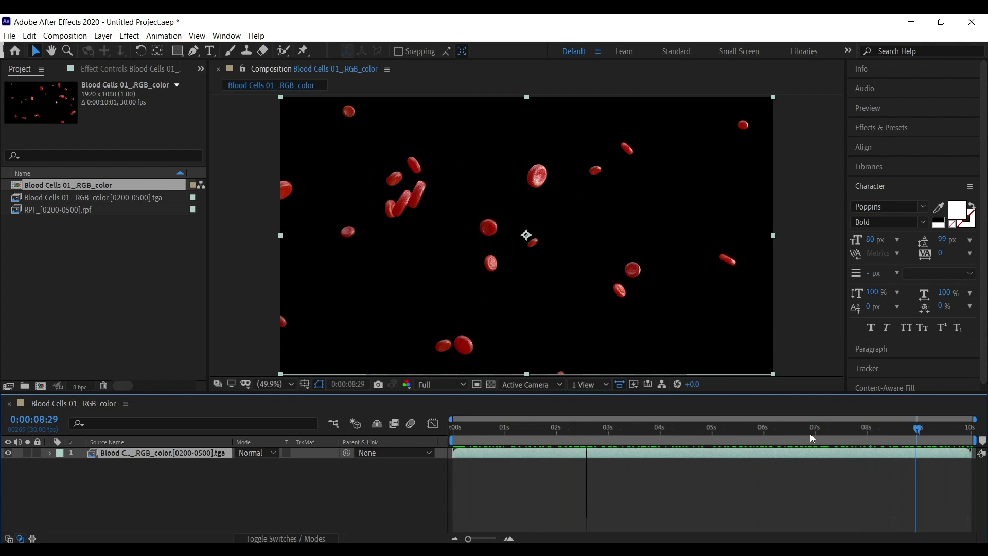
Create a second composition from the RPF_[0200-0500].rpf sequence
{"action": "left_click", "coordinate": [58, 211]}
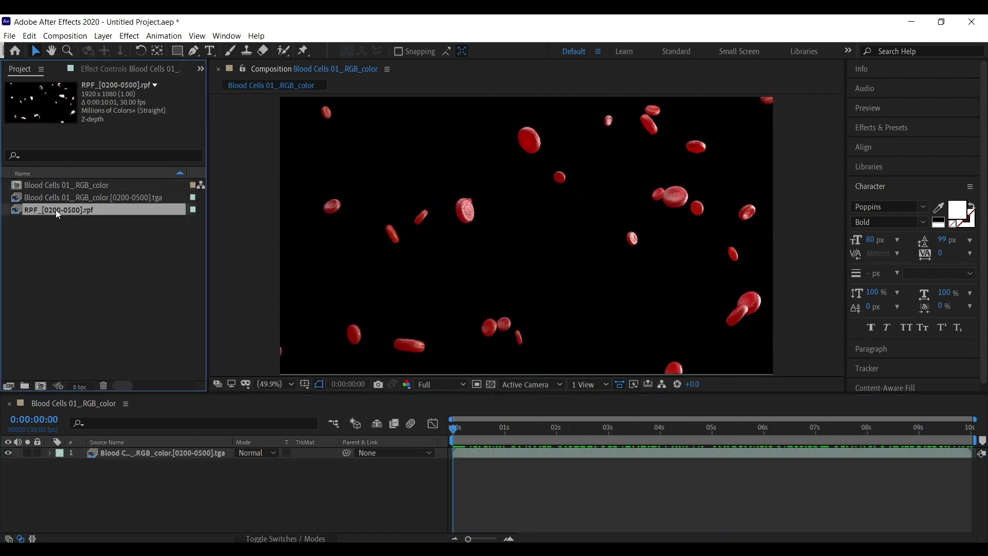
{"action": "left_click", "coordinate": [186, 467]}
{"action": "left_click", "coordinate": [31, 209]}
{"action": "left_click", "coordinate": [76, 236]}
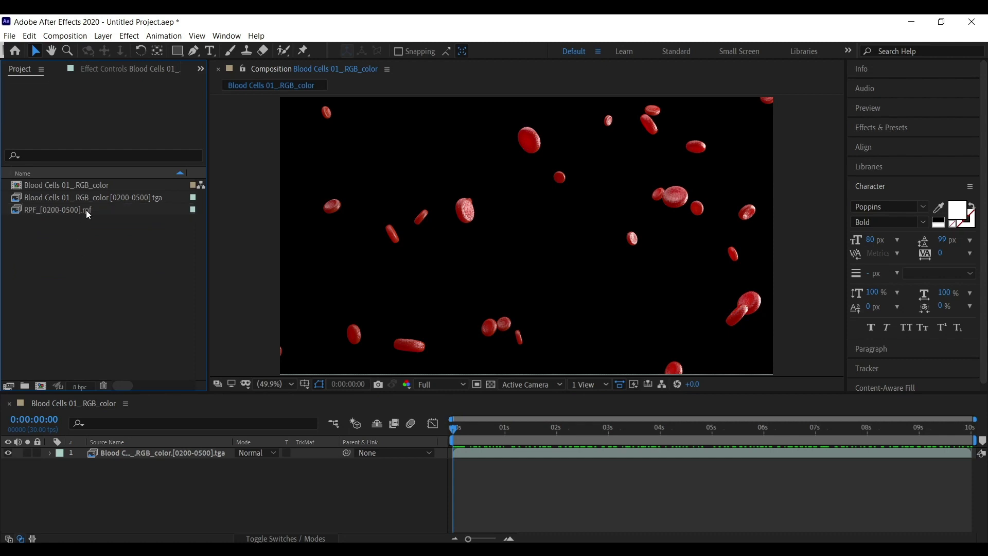
{"action": "left_click", "coordinate": [86, 210]}
{"action": "left_click_drag", "start_coordinate": [63, 218], "coordinate": [41, 388]}
{"action": "mouse_move", "coordinate": [455, 439]}
{"action": "left_mouse_down"}
{"action": "mouse_move", "coordinate": [917, 433]}
{"action": "mouse_move", "coordinate": [449, 437]}
{"action": "left_mouse_up"}
{"action": "left_click", "coordinate": [190, 470]}
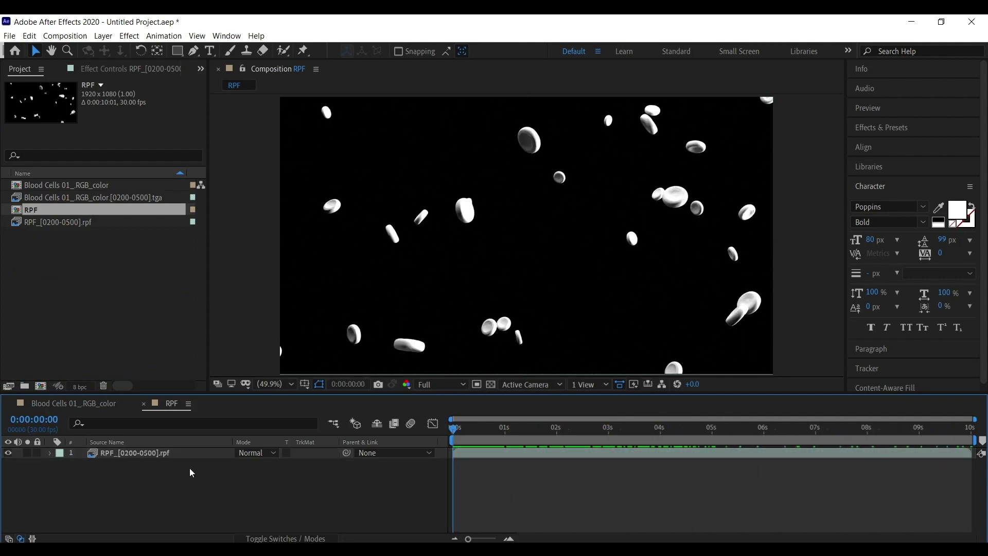
Scrub through the RPF layer's animation and compare it with the blood cells color composition
{"action": "left_click", "coordinate": [179, 455]}
{"action": "left_click", "coordinate": [180, 473]}
{"action": "left_click", "coordinate": [180, 455]}
{"action": "left_click_drag", "start_coordinate": [476, 436], "coordinate": [803, 438]}
{"action": "left_click", "coordinate": [112, 404]}
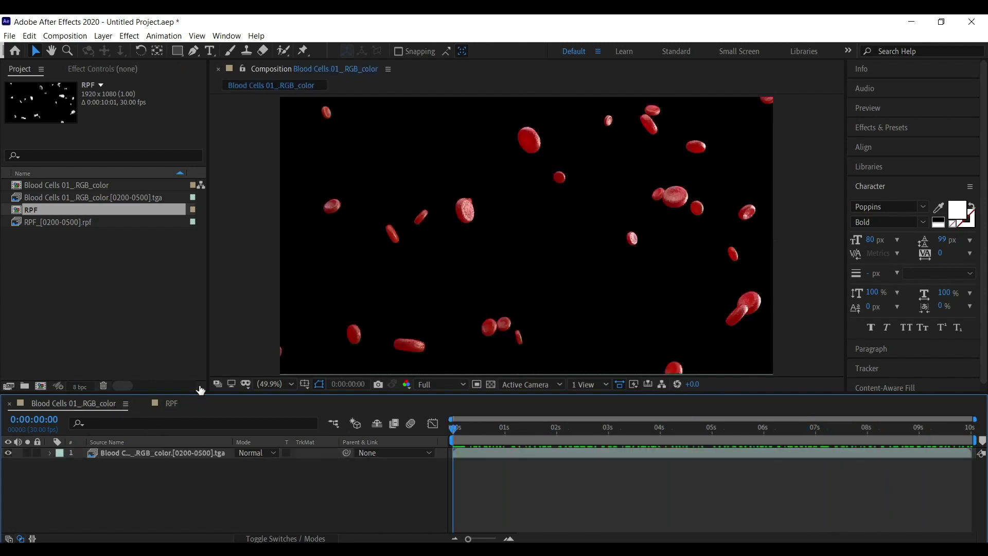
Rename the RPF composition as zDepth in its composition settings
{"action": "key", "text": "F3"}
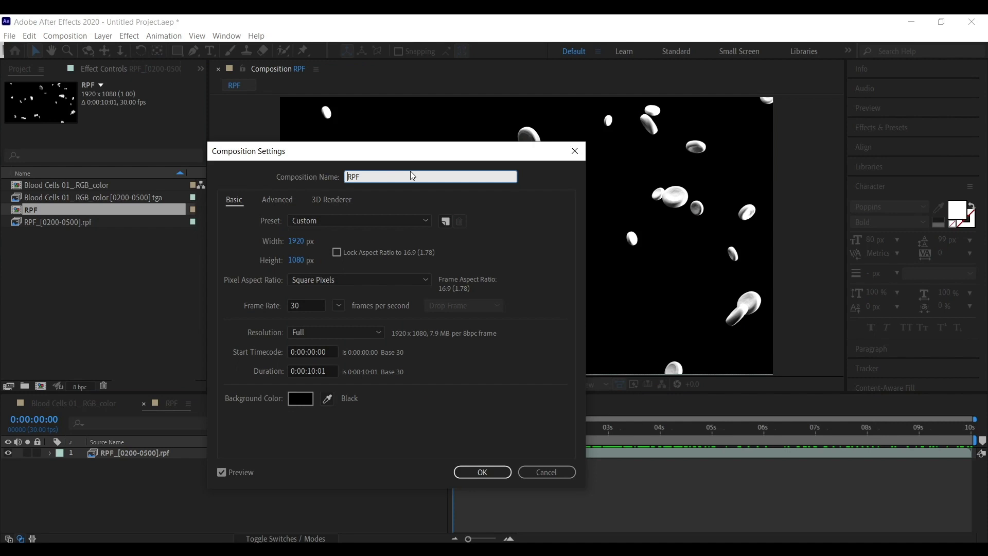
{"action": "double_click", "coordinate": [410, 172]}
{"action": "type", "text": "zDepth"}
{"action": "key", "text": "Return"}
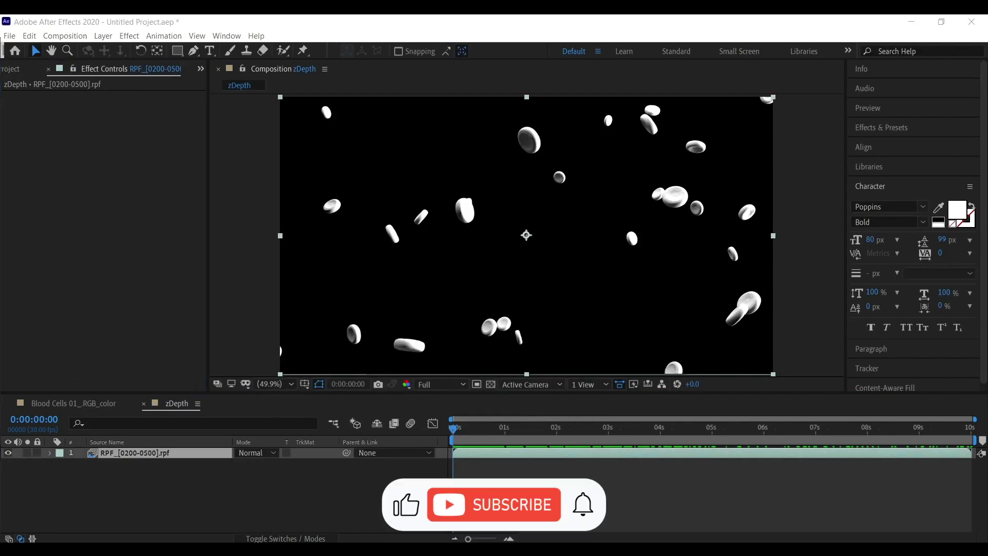
Apply the 3D Channel Extract effect to the RPF layer in the zDepth composition
{"action": "right_click", "coordinate": [103, 71]}
{"action": "mouse_move", "coordinate": [146, 123]}
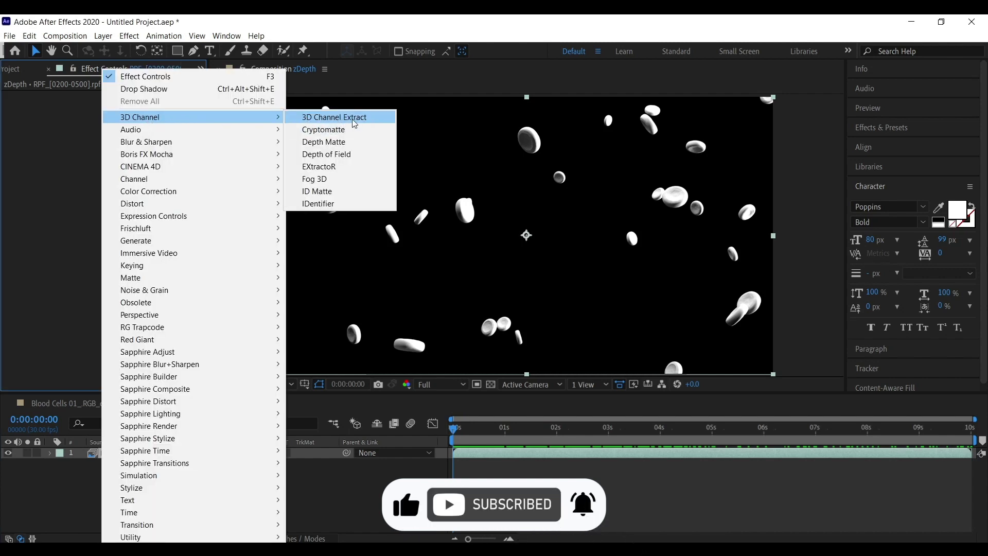
{"action": "left_click", "coordinate": [335, 117]}
Try a Black Point of -100 and a White Point of 100 in 3D Channel Extract
{"action": "left_click", "coordinate": [126, 118]}
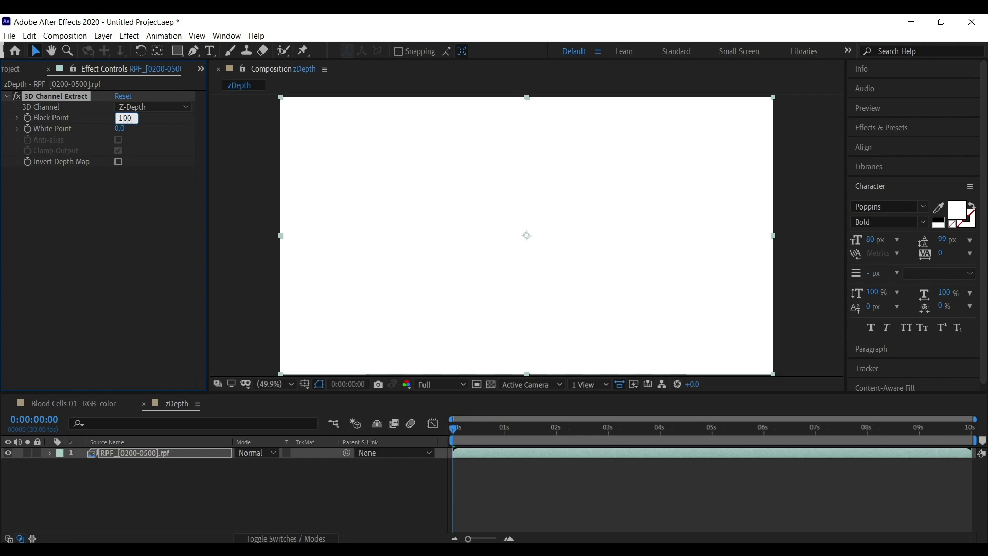
{"action": "type", "text": "-"}
{"action": "key", "text": "Return"}
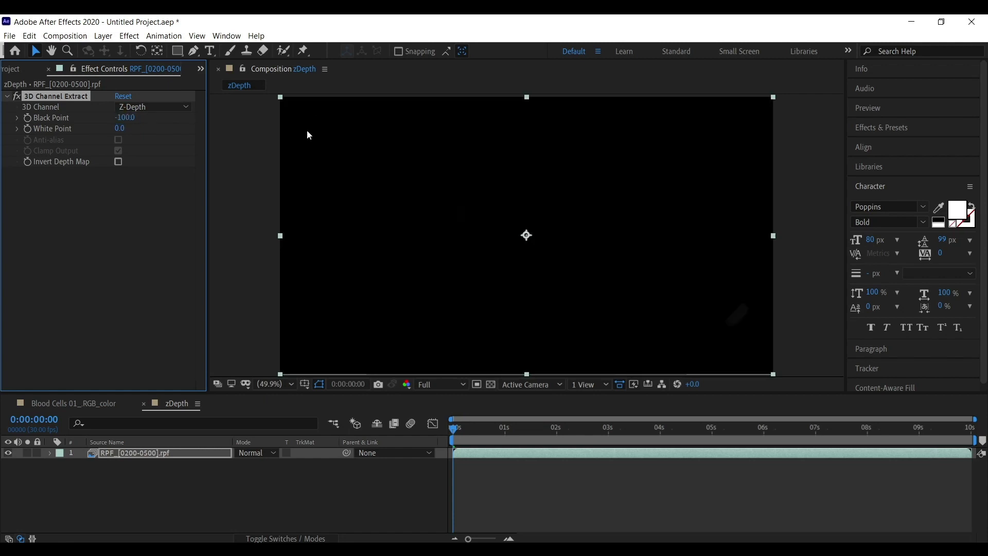
{"action": "left_click", "coordinate": [120, 128]}
{"action": "type", "text": "100"}
{"action": "key", "text": "Return"}
Try a Black Point of 100 and a White Point of -100 for the depth extraction
{"action": "left_click", "coordinate": [125, 117]}
{"action": "type", "text": "100"}
{"action": "key", "text": "Tab"}
{"action": "type", "text": "-100"}
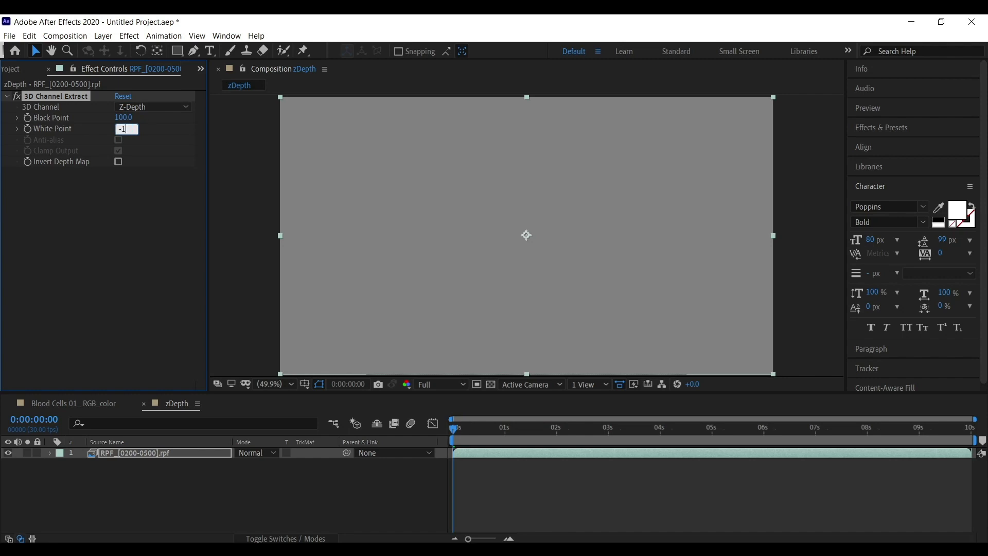
{"action": "key", "text": "Return"}
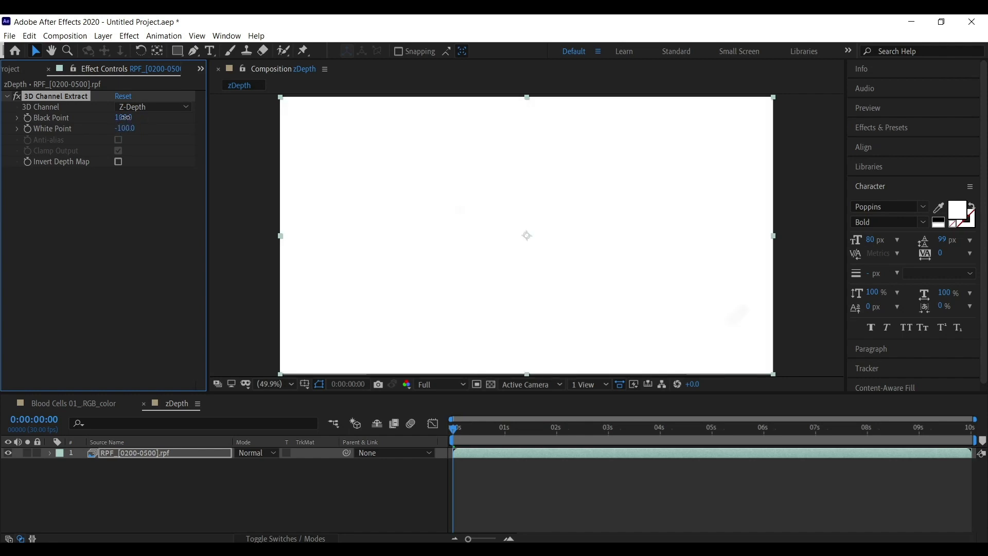
Try a Black Point of -150 with a White Point of -120 for the depth map
{"action": "mouse_move", "coordinate": [125, 118]}
{"action": "left_mouse_down"}
{"action": "mouse_move", "coordinate": [113, 118]}
{"action": "mouse_move", "coordinate": [136, 128]}
{"action": "mouse_move", "coordinate": [111, 128]}
{"action": "left_mouse_up"}
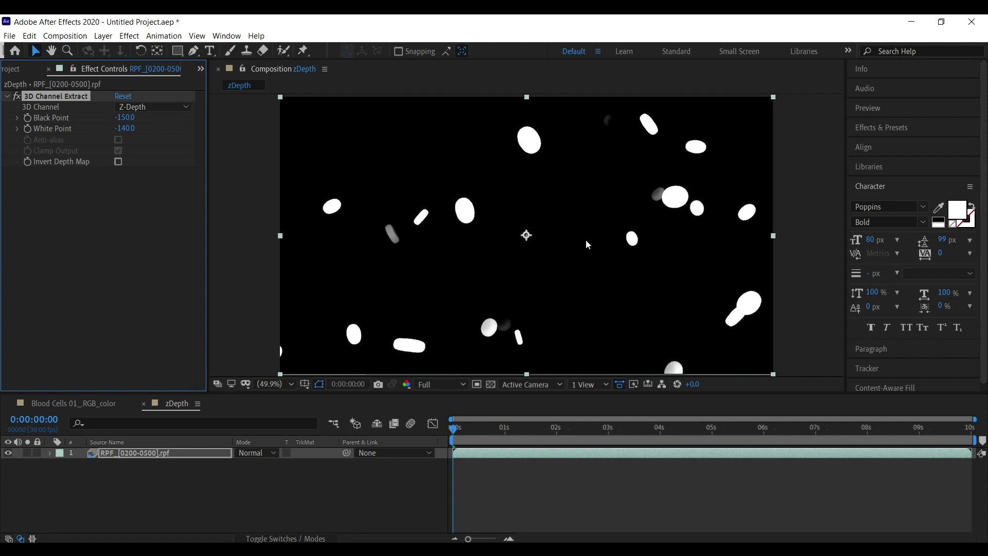
{"action": "mouse_move", "coordinate": [125, 128]}
{"action": "left_mouse_down"}
{"action": "mouse_move", "coordinate": [128, 143]}
{"action": "mouse_move", "coordinate": [120, 131]}
{"action": "mouse_move", "coordinate": [135, 133]}
{"action": "left_mouse_up"}
{"action": "left_click", "coordinate": [135, 133]}
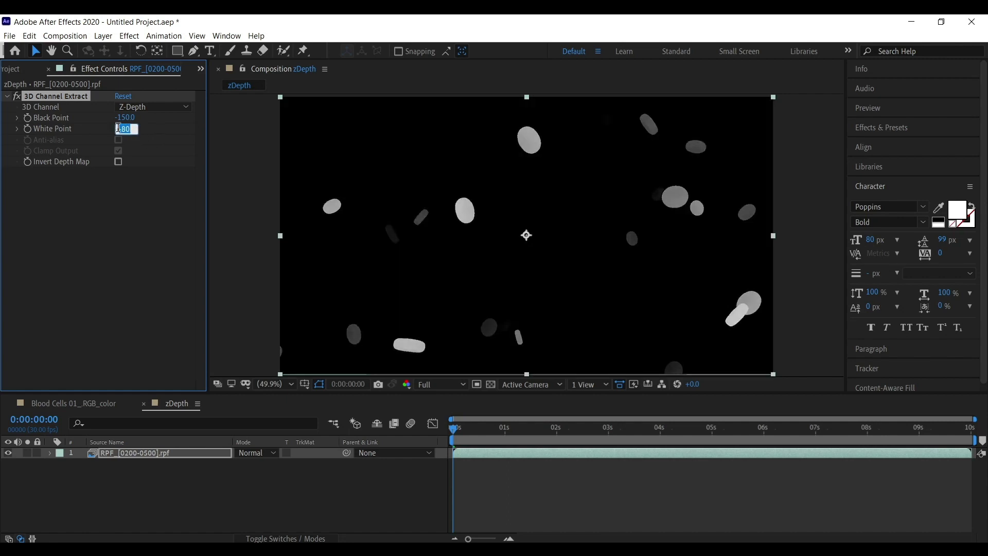
{"action": "key", "text": "BackSpace"}
{"action": "type", "text": "+-120"}
{"action": "key", "text": "Return"}
Set the White Point of 3D Channel Extract to -100
{"action": "left_click", "coordinate": [122, 129]}
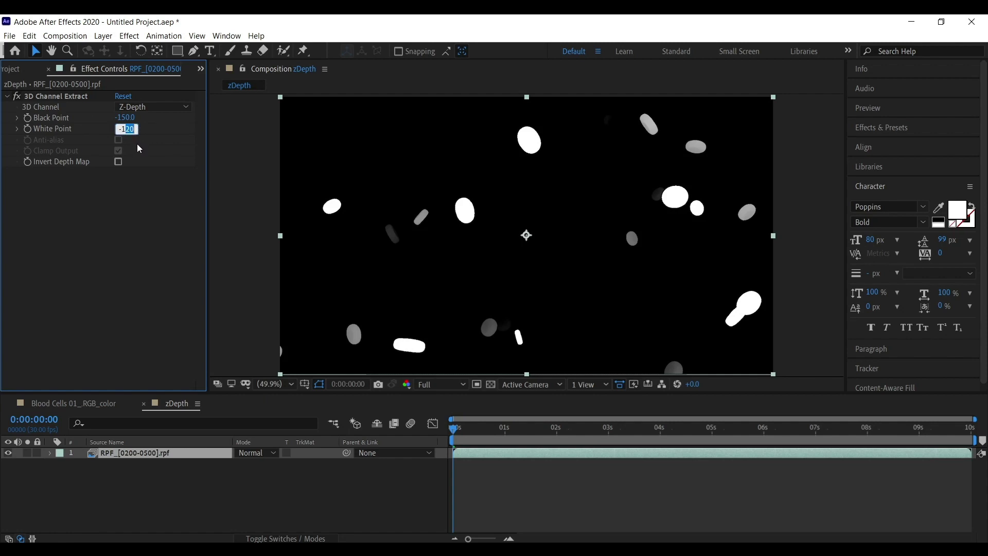
{"action": "type", "text": "00"}
{"action": "key", "text": "Return"}
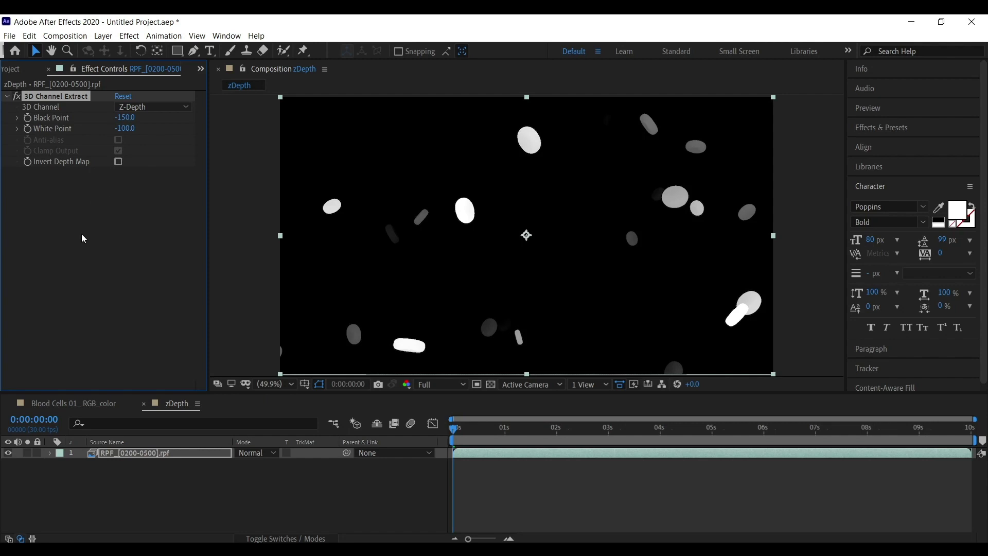
Adjust the Black Point of 3D Channel Extract, ending at -145
{"action": "left_click", "coordinate": [67, 242]}
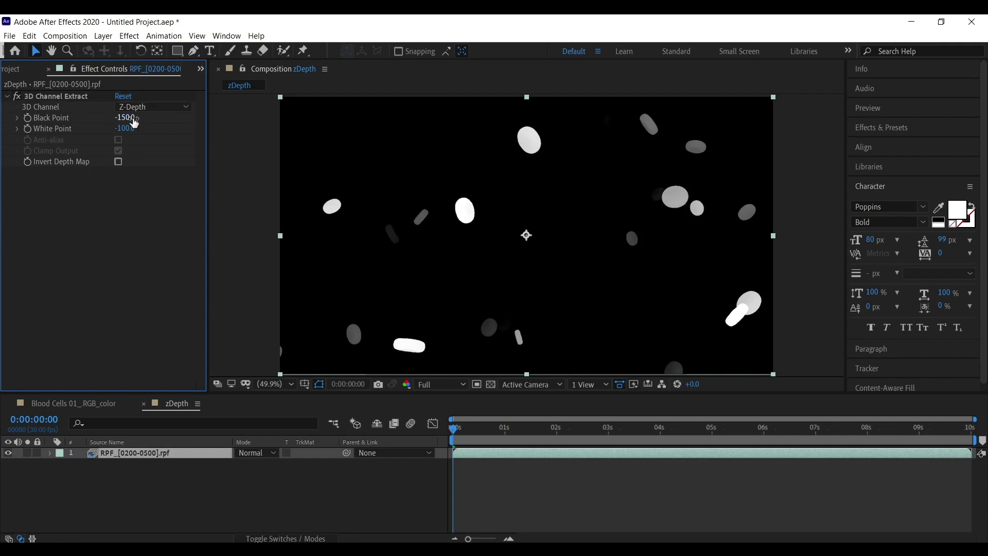
{"action": "left_click", "coordinate": [131, 119]}
{"action": "left_click_drag", "start_coordinate": [125, 118], "coordinate": [163, 119]}
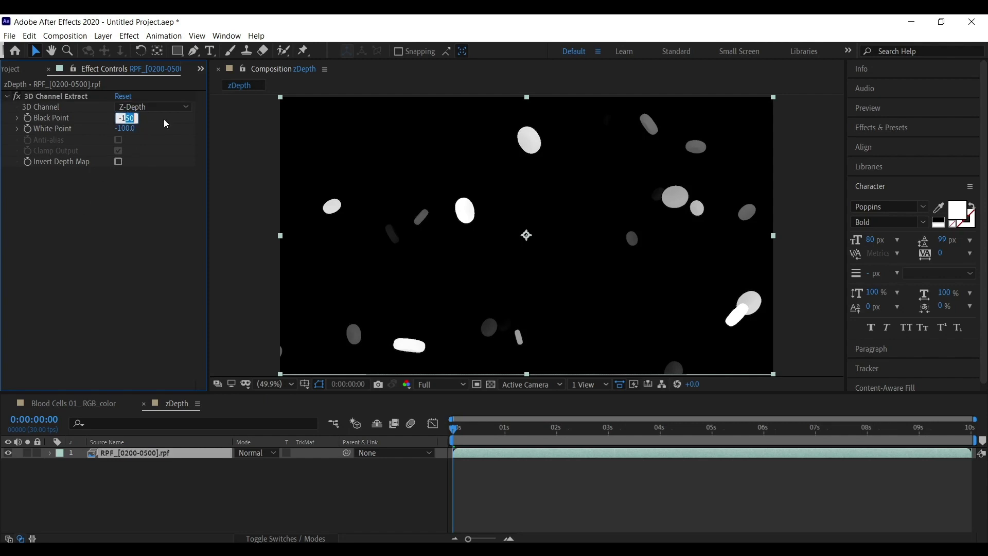
{"action": "key", "text": "Return"}
{"action": "left_click", "coordinate": [128, 118]}
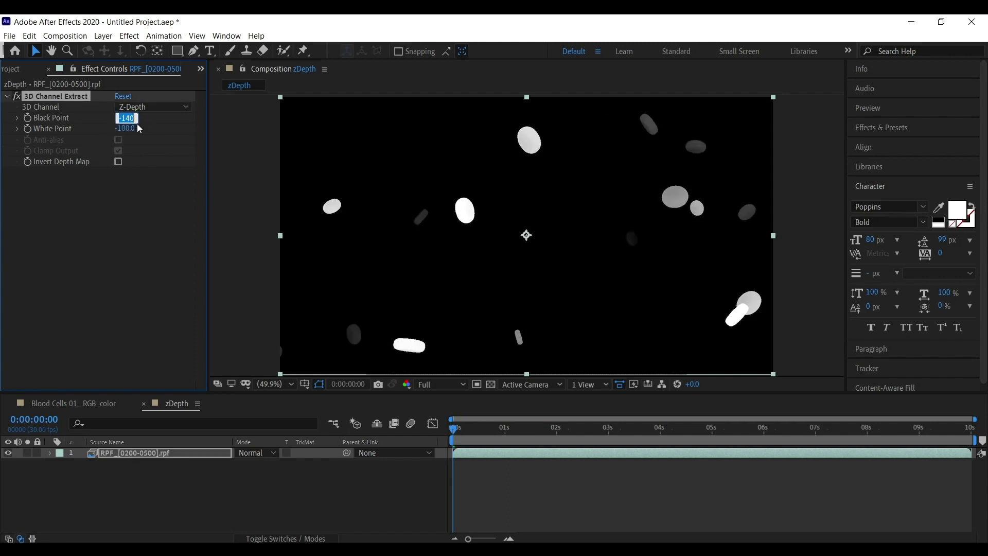
{"action": "left_click_drag", "start_coordinate": [123, 118], "coordinate": [134, 118]}
{"action": "type", "text": "45"}
{"action": "key", "text": "Return"}
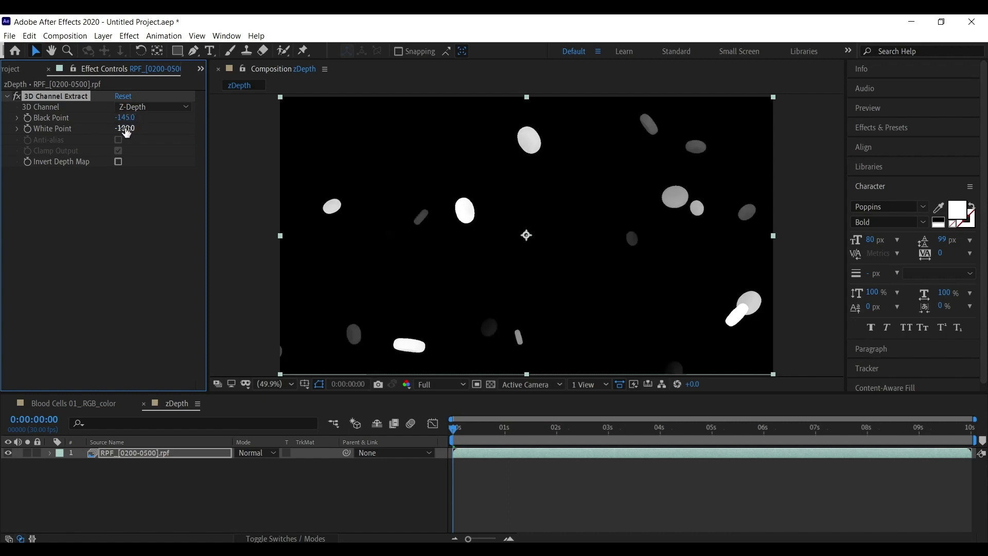
Apply the Frischluft FL Depth Of Field effect to the footage layer in the Blood Cells 01_RGB_color composition
{"action": "left_click", "coordinate": [110, 404]}
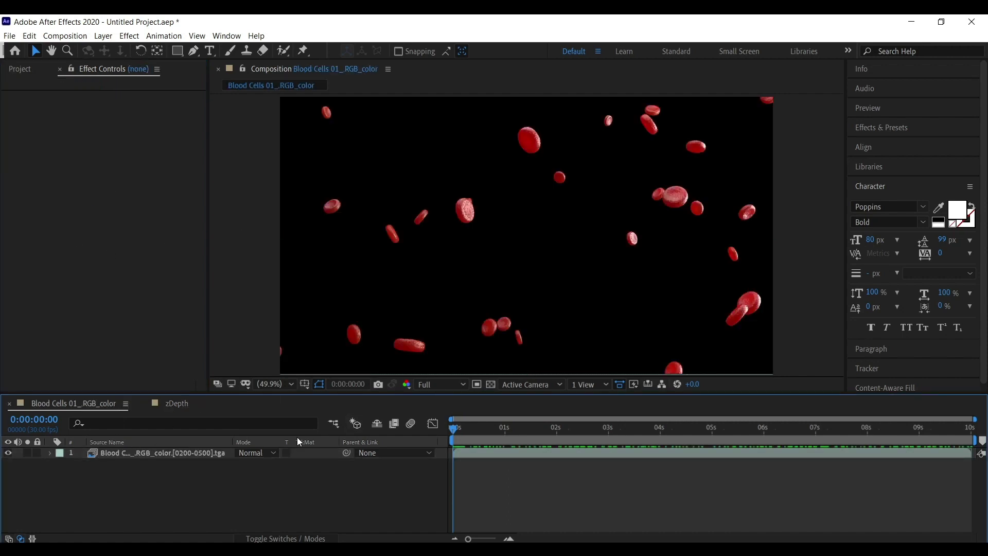
{"action": "left_click", "coordinate": [172, 453]}
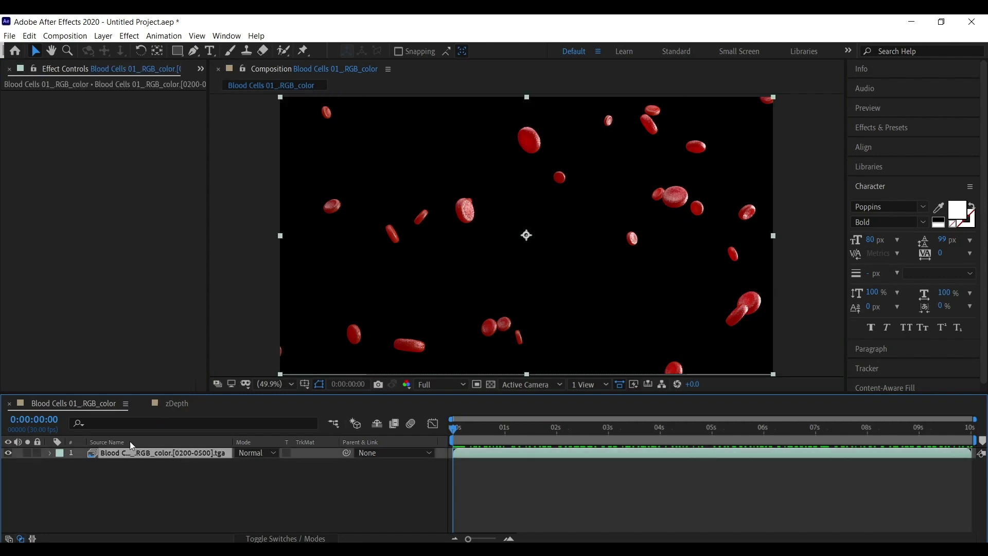
{"action": "right_click", "coordinate": [76, 250]}
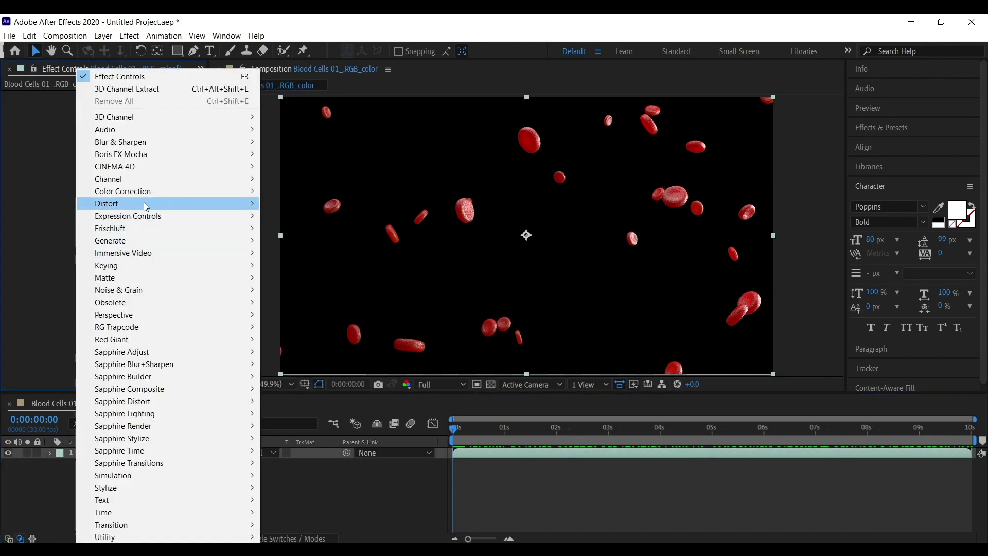
{"action": "mouse_move", "coordinate": [132, 230]}
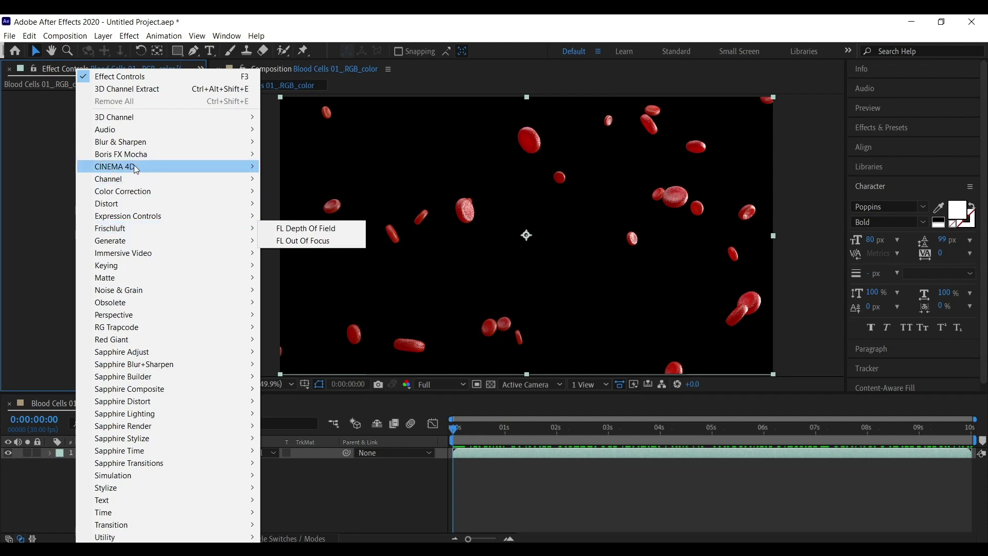
{"action": "mouse_move", "coordinate": [144, 142]}
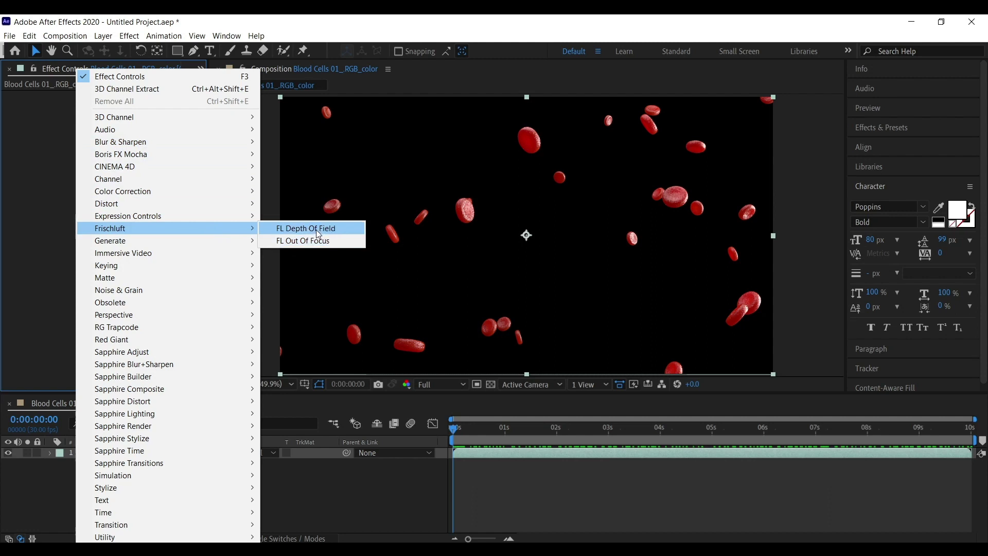
{"action": "left_click", "coordinate": [332, 231]}
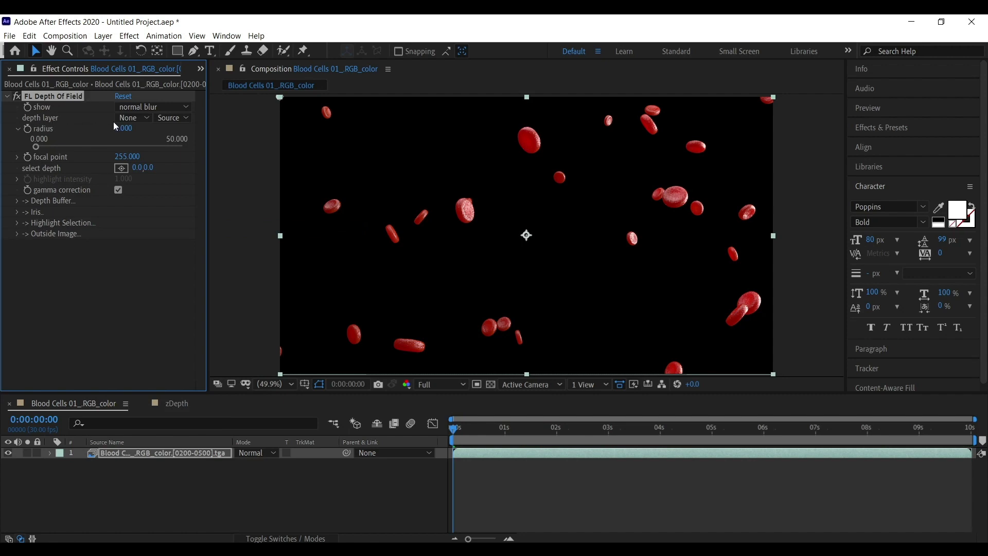
Add the zDepth composition as a layer below the footage in the Blood Cells 01_RGB_color composition
{"action": "left_click", "coordinate": [141, 119]}
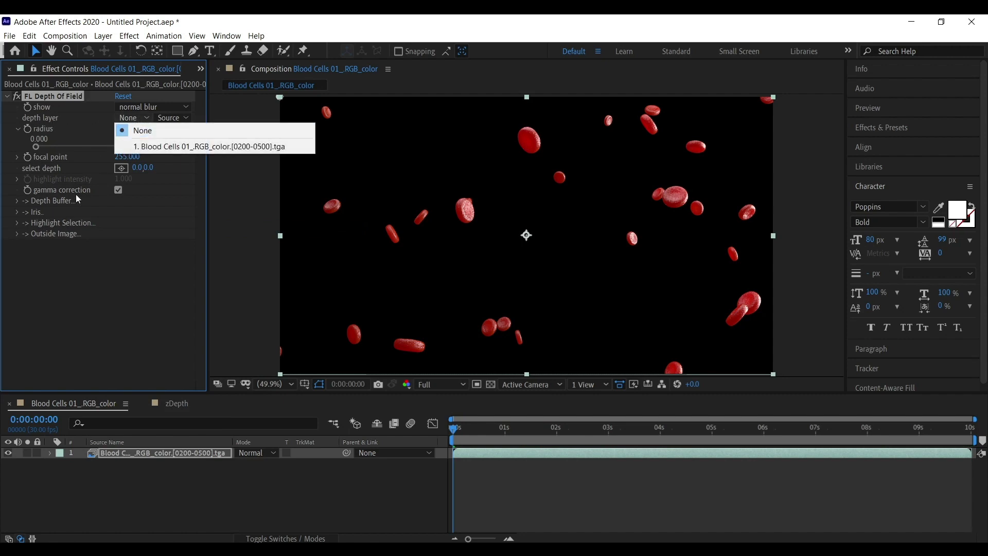
{"action": "left_click", "coordinate": [164, 130]}
{"action": "left_click", "coordinate": [201, 69]}
{"action": "left_click", "coordinate": [218, 86]}
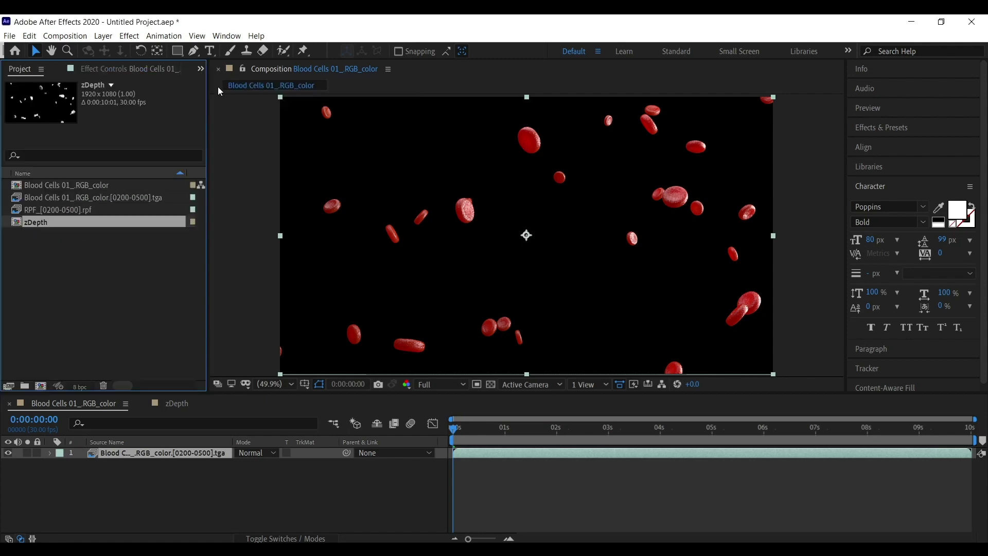
{"action": "left_click_drag", "start_coordinate": [32, 223], "coordinate": [137, 488]}
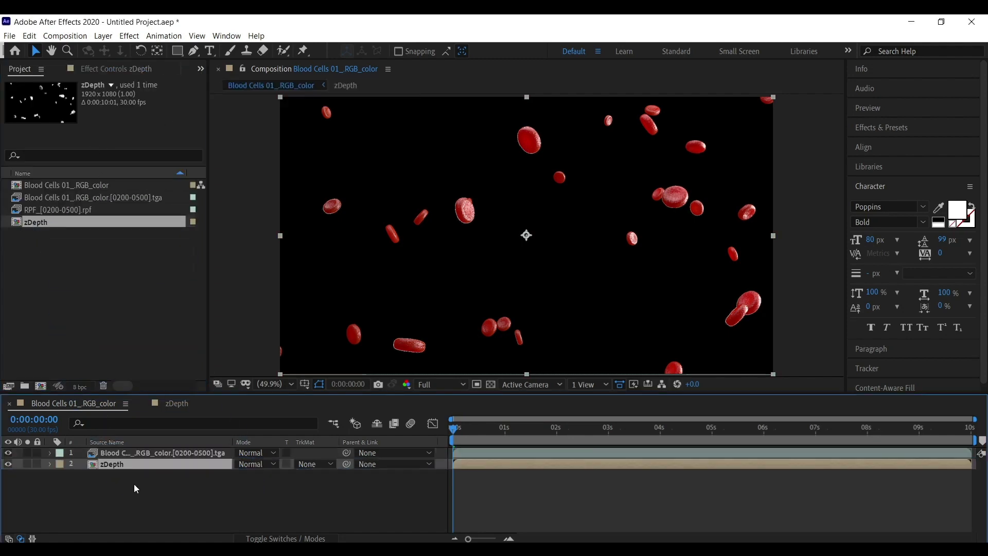
Set the footage's FL Depth Of Field depth layer to zDepth and hide the zDepth layer
{"action": "left_click", "coordinate": [128, 70]}
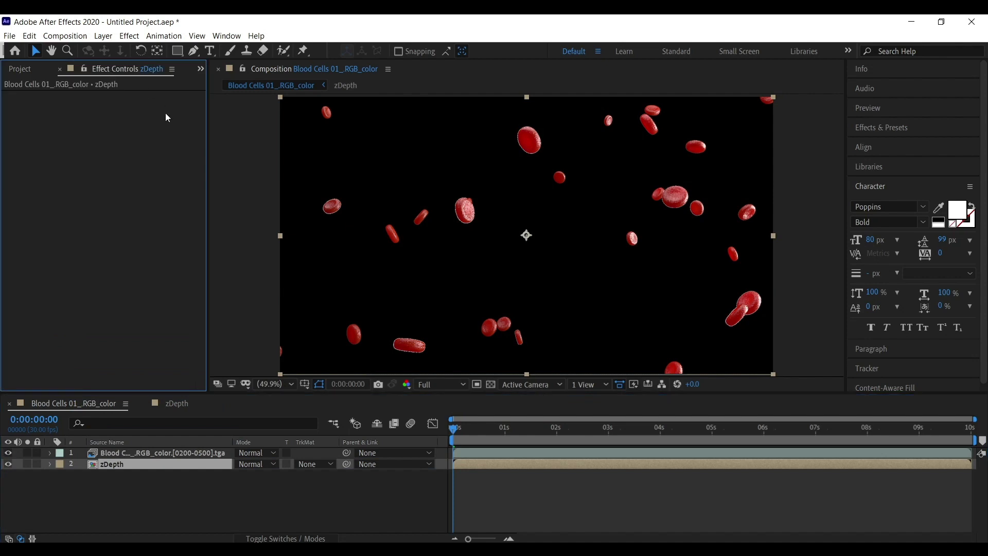
{"action": "left_click", "coordinate": [159, 453]}
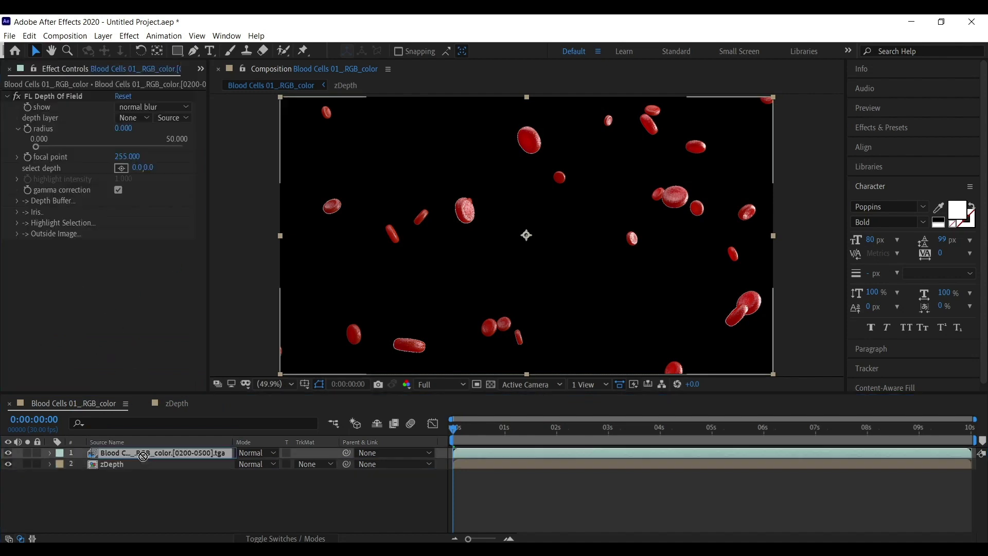
{"action": "left_click", "coordinate": [77, 96]}
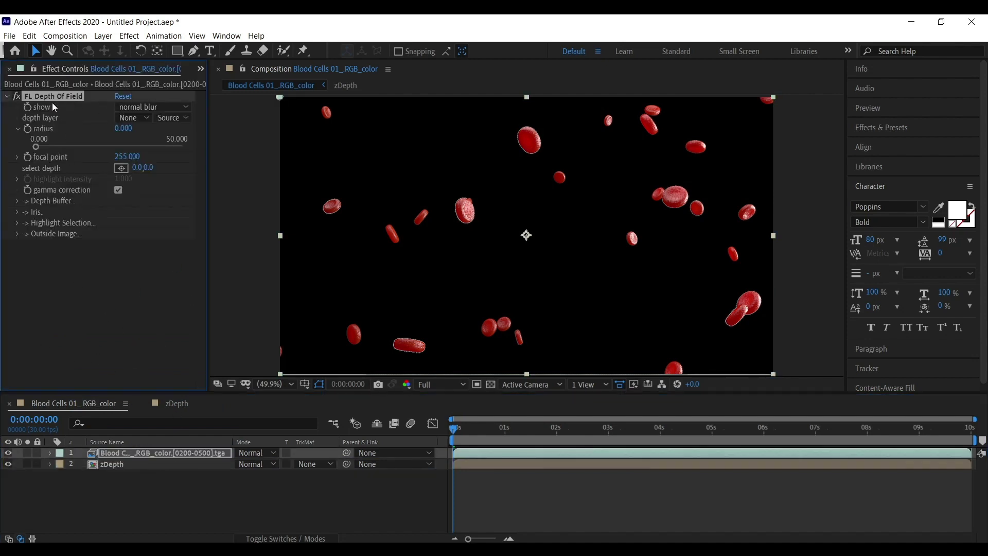
{"action": "left_click", "coordinate": [135, 118]}
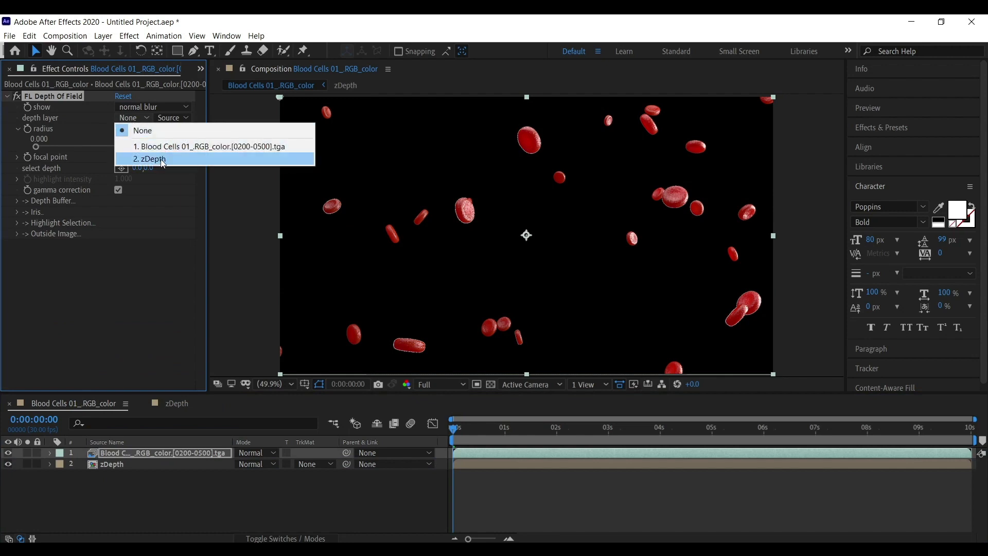
{"action": "left_click", "coordinate": [155, 160]}
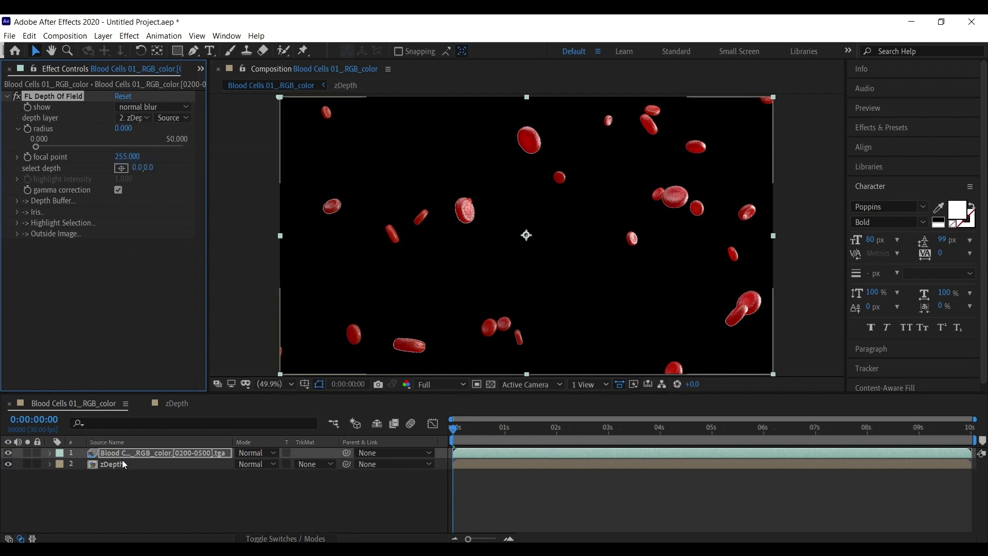
{"action": "left_click", "coordinate": [108, 466]}
{"action": "left_click", "coordinate": [8, 464]}
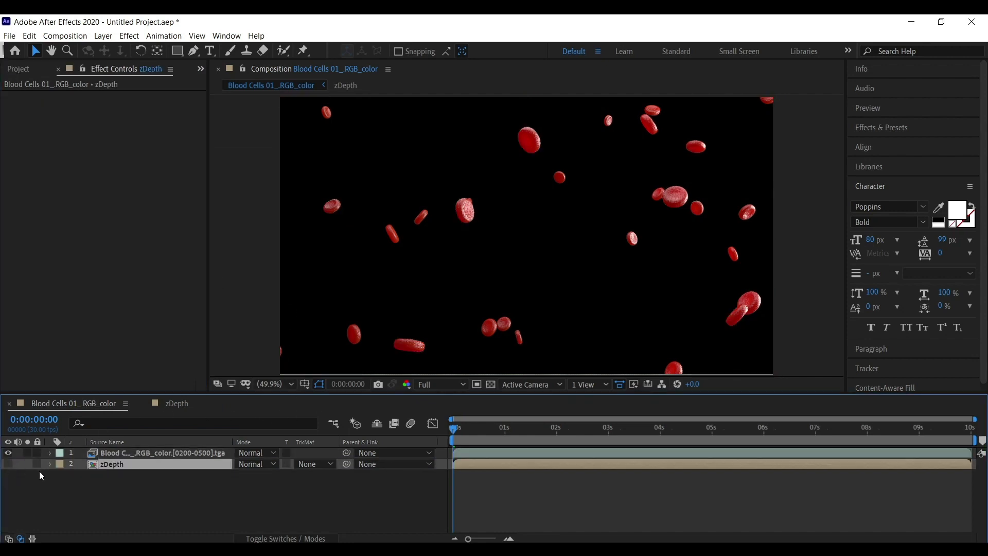
Set the FL Depth Of Field radius to 8.9 on the Blood Cells footage layer
{"action": "left_click", "coordinate": [141, 453]}
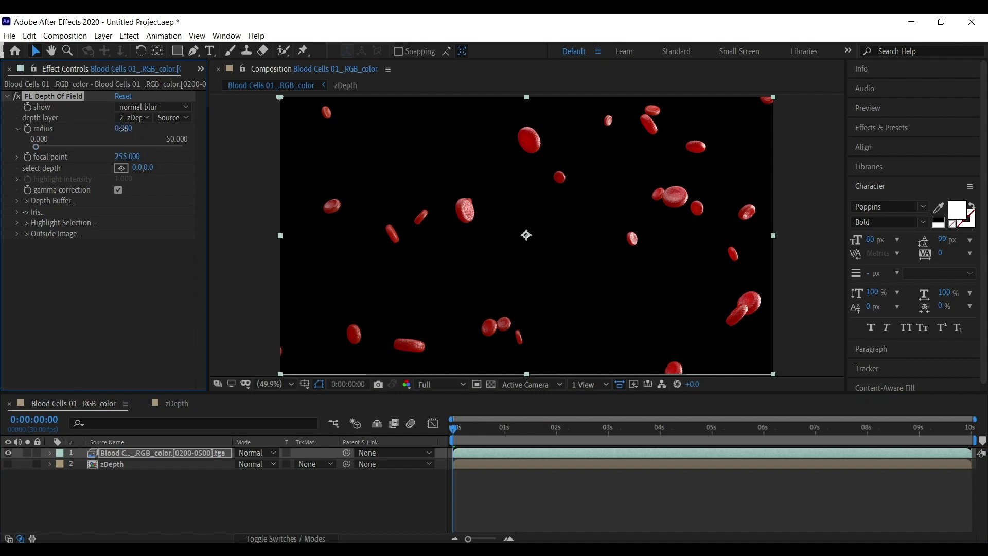
{"action": "left_click_drag", "start_coordinate": [124, 129], "coordinate": [178, 129]}
{"action": "left_click", "coordinate": [255, 206]}
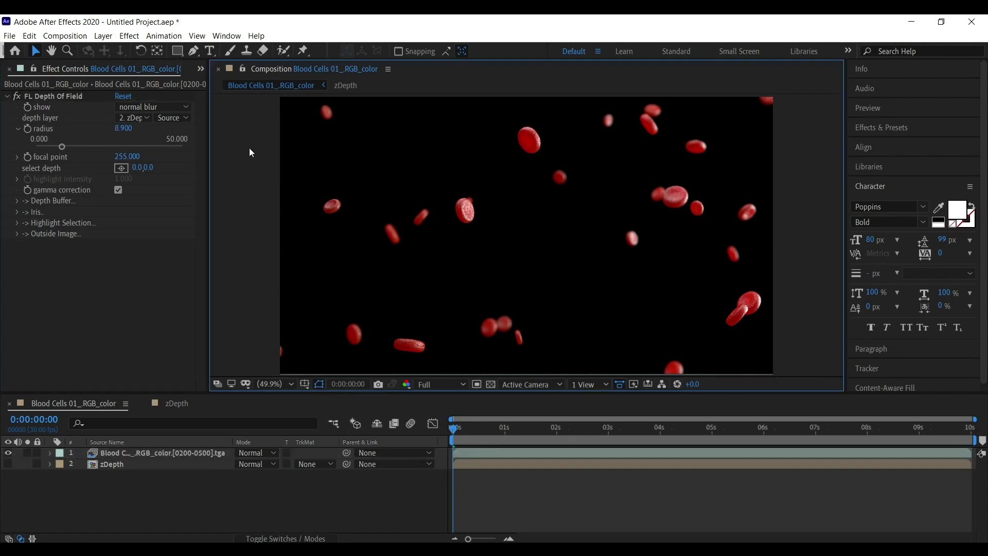
Switch the FL Depth Of Field effect off and on repeatedly to compare the footage with and without blur
{"action": "left_click", "coordinate": [18, 99]}
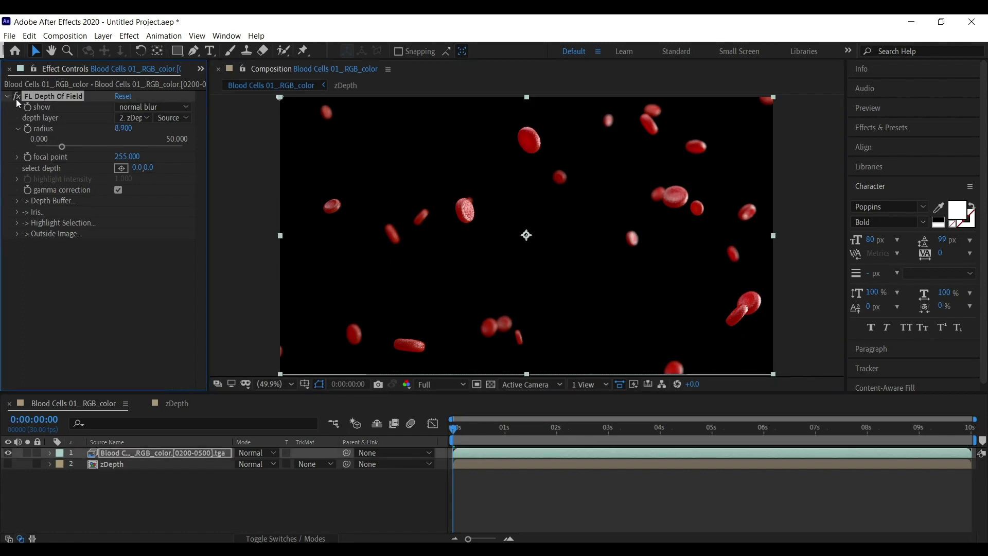
{"action": "left_click", "coordinate": [17, 97]}
{"action": "left_click", "coordinate": [16, 97]}
{"action": "left_click", "coordinate": [16, 98]}
{"action": "left_click", "coordinate": [17, 97]}
{"action": "left_click", "coordinate": [17, 99]}
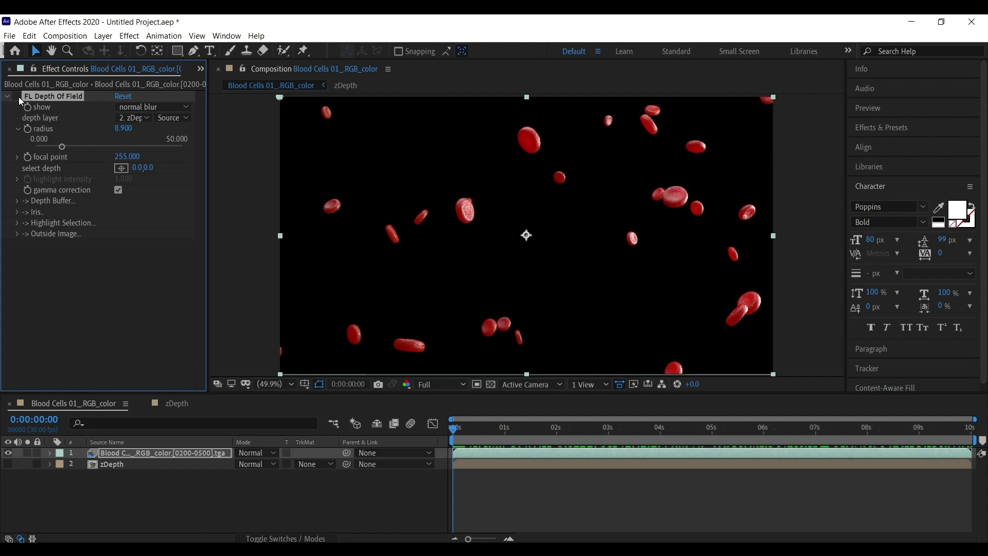
{"action": "left_click", "coordinate": [16, 99]}
{"action": "left_click", "coordinate": [88, 246]}
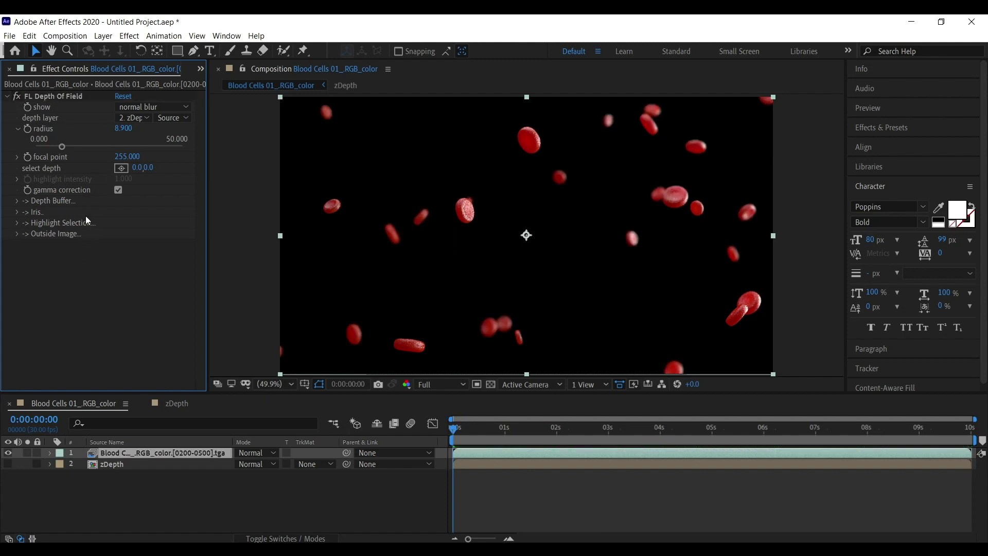
{"action": "left_click", "coordinate": [80, 98]}
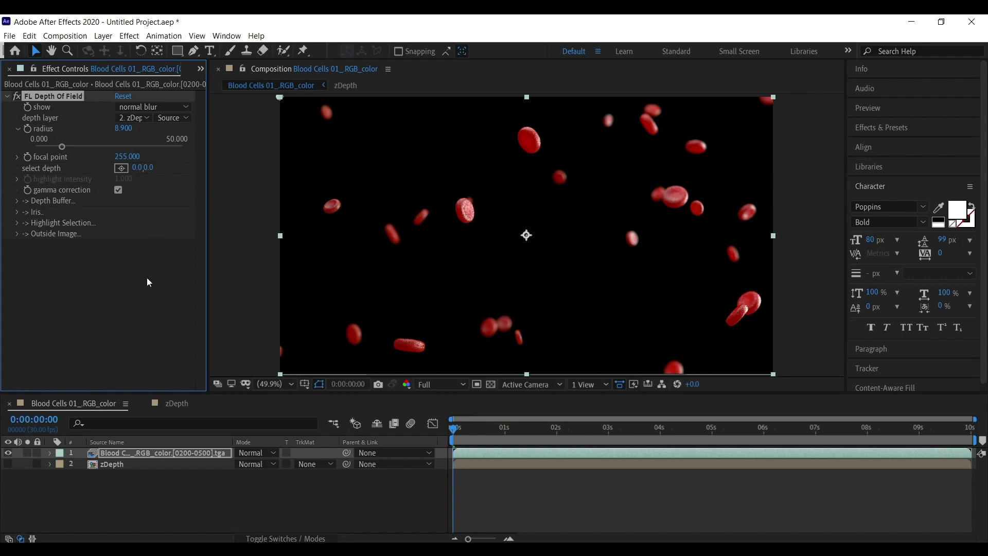
Compare the depth map in the zDepth composition with the blurred cells in Blood Cells 01_RGB_color
{"action": "left_click", "coordinate": [173, 404]}
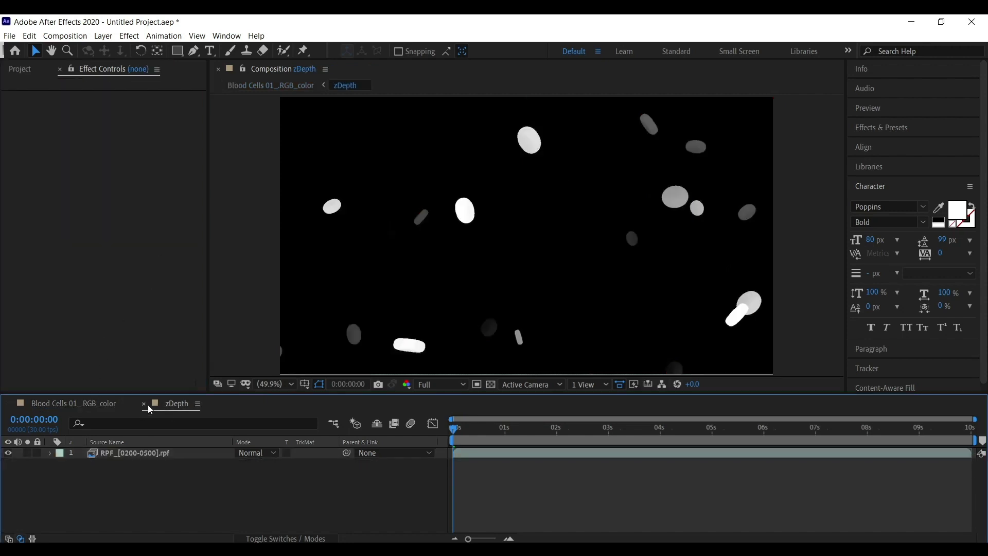
{"action": "left_click", "coordinate": [81, 403]}
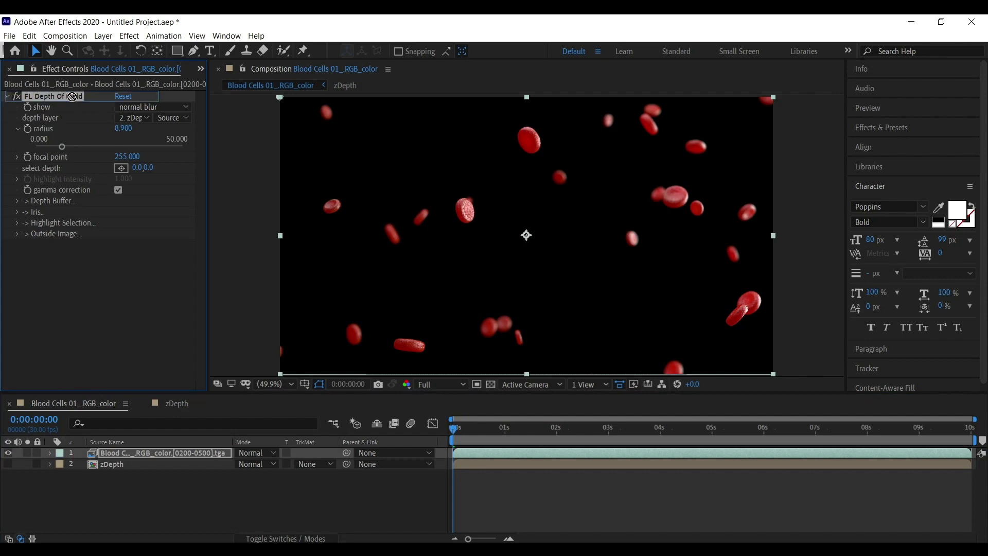
{"action": "left_click", "coordinate": [131, 463]}
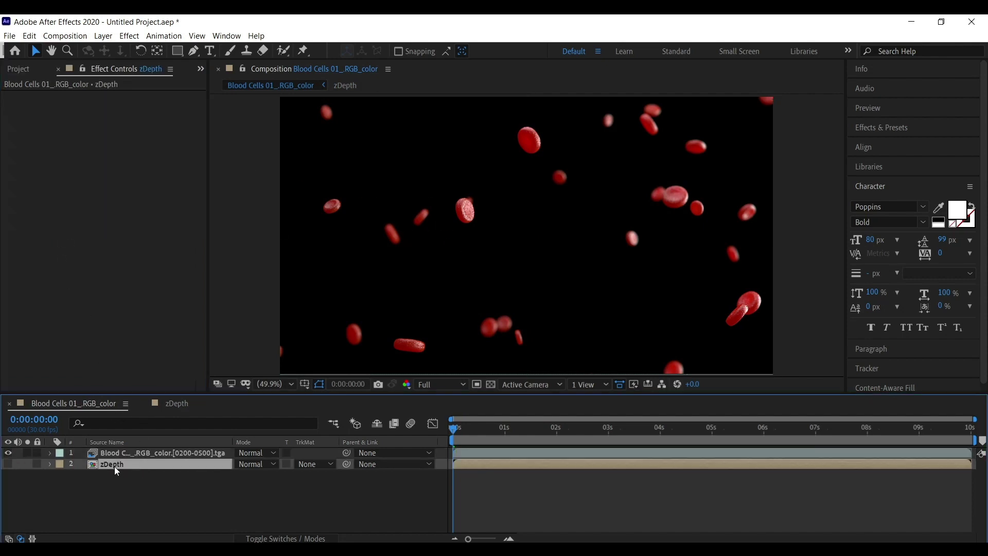
Try inverting the depth map with an Invert effect on a new adjustment layer in zDepth, and view the main composition
{"action": "left_click", "coordinate": [180, 404]}
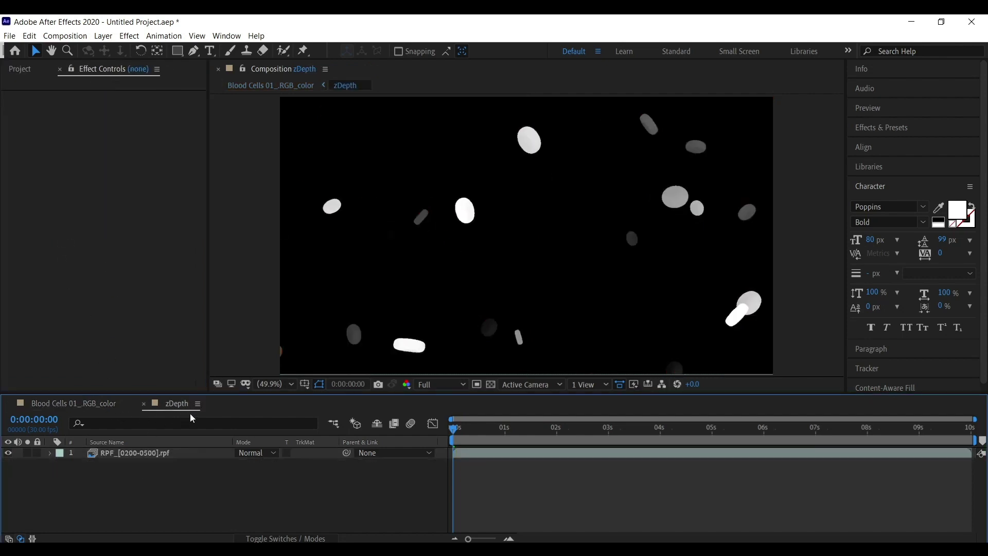
{"action": "right_click", "coordinate": [150, 477]}
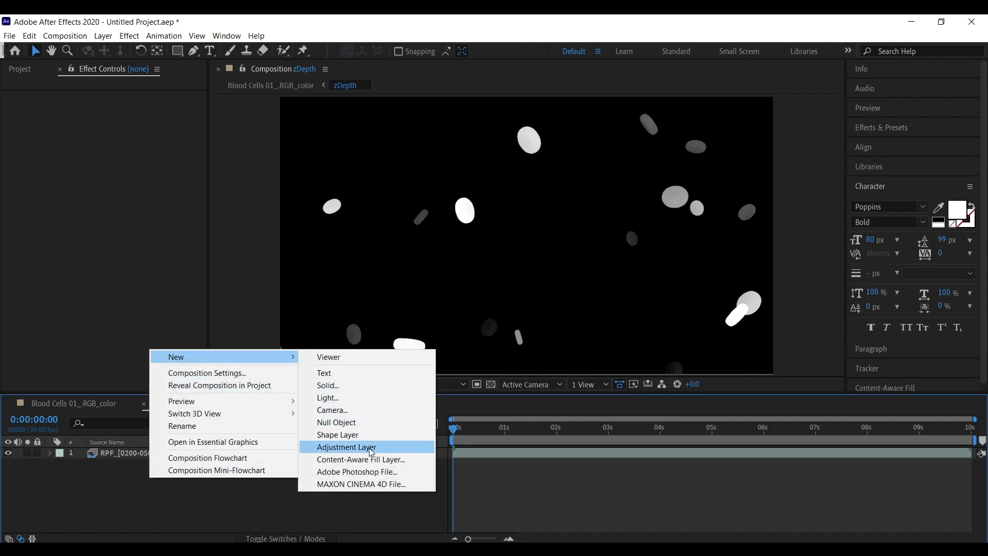
{"action": "left_click", "coordinate": [360, 447]}
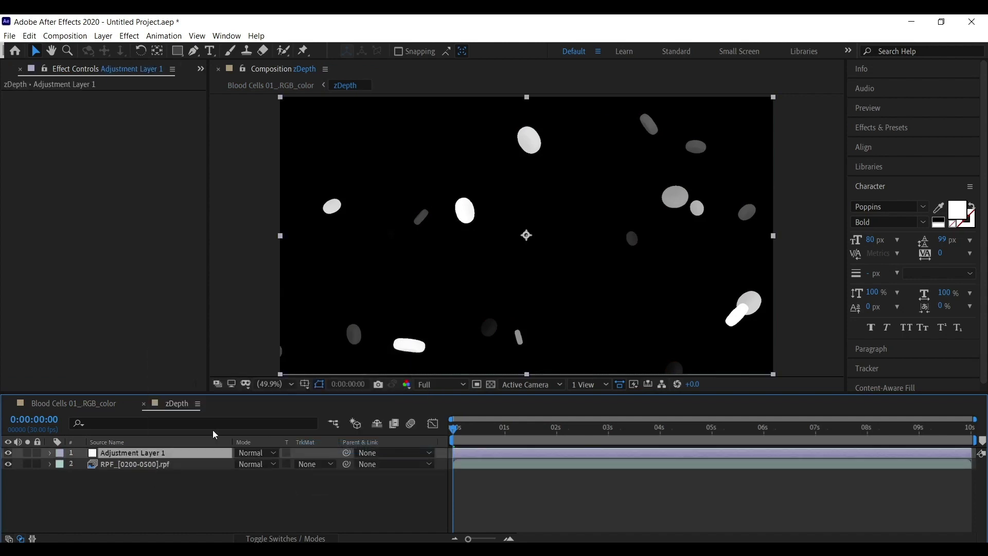
{"action": "right_click", "coordinate": [79, 290]}
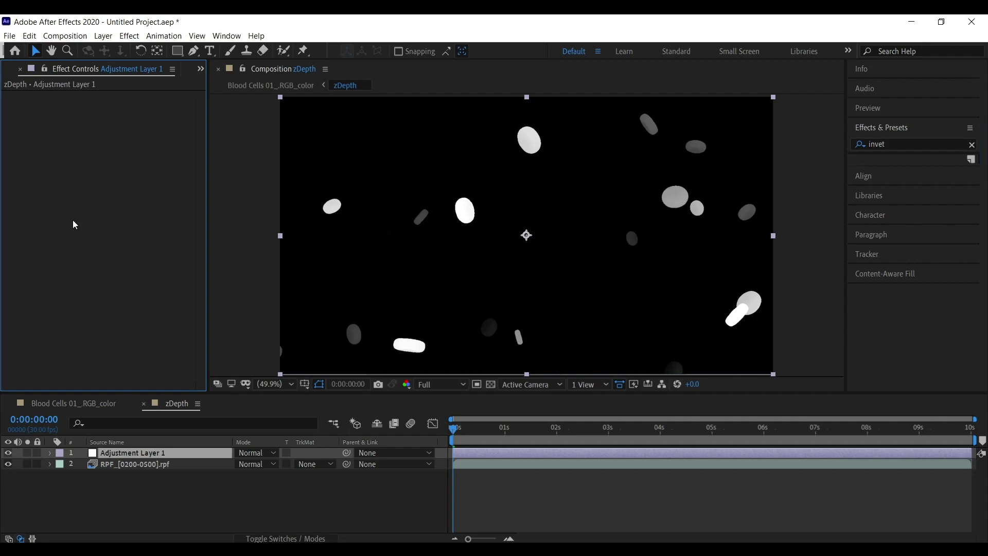
{"action": "right_click", "coordinate": [102, 219]}
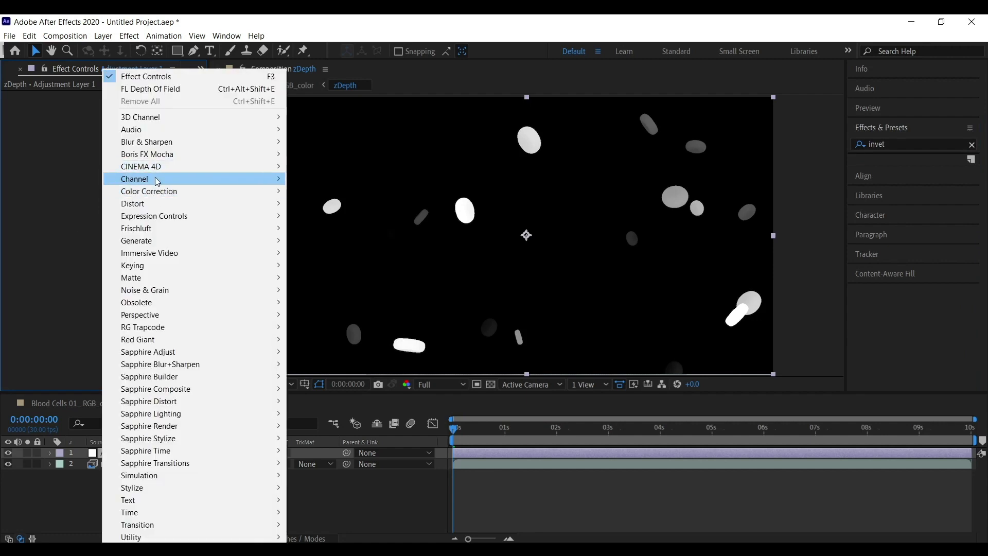
{"action": "mouse_move", "coordinate": [156, 180]}
{"action": "left_click", "coordinate": [334, 251]}
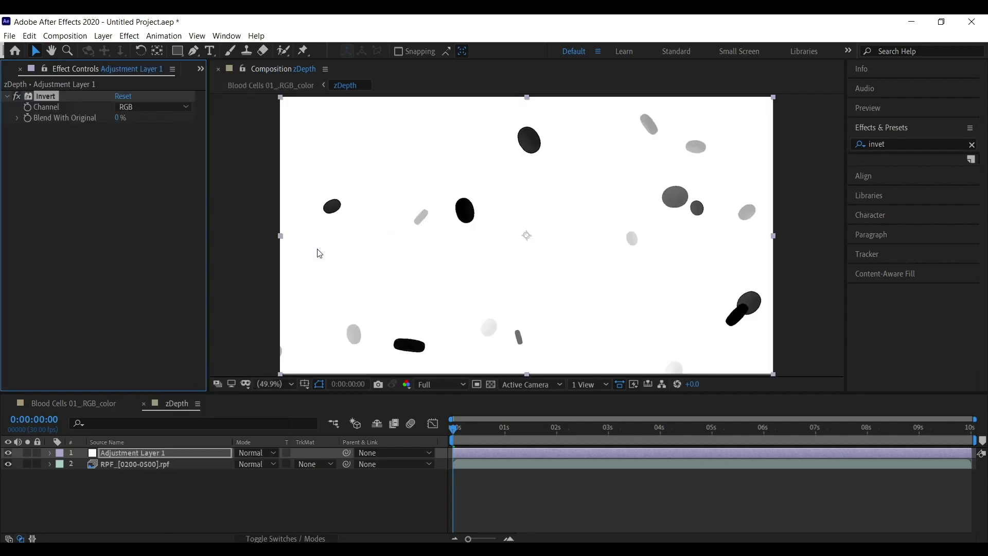
{"action": "left_click", "coordinate": [74, 403]}
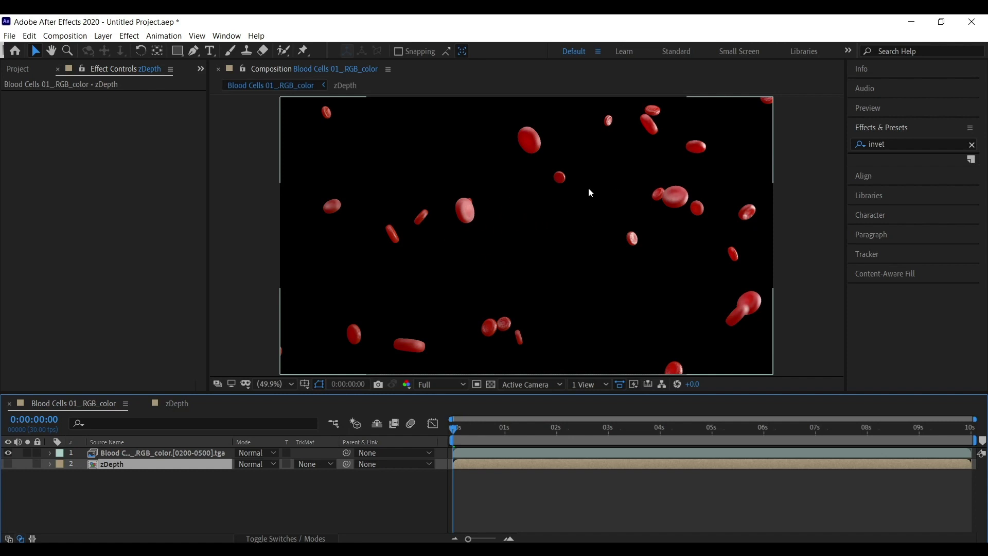
Undo the Invert effect on the zDepth adjustment layer and check both compositions
{"action": "left_click", "coordinate": [84, 409]}
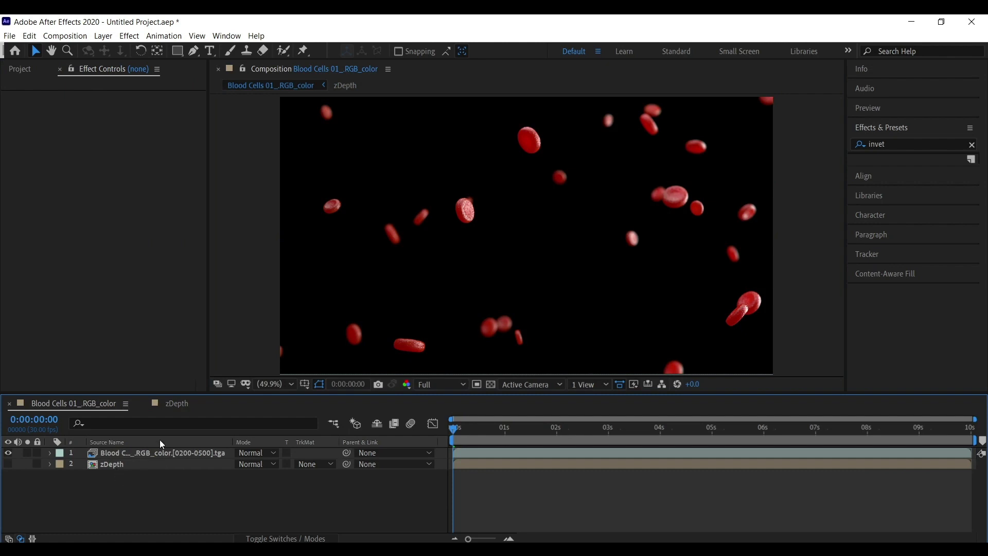
{"action": "left_click", "coordinate": [173, 404]}
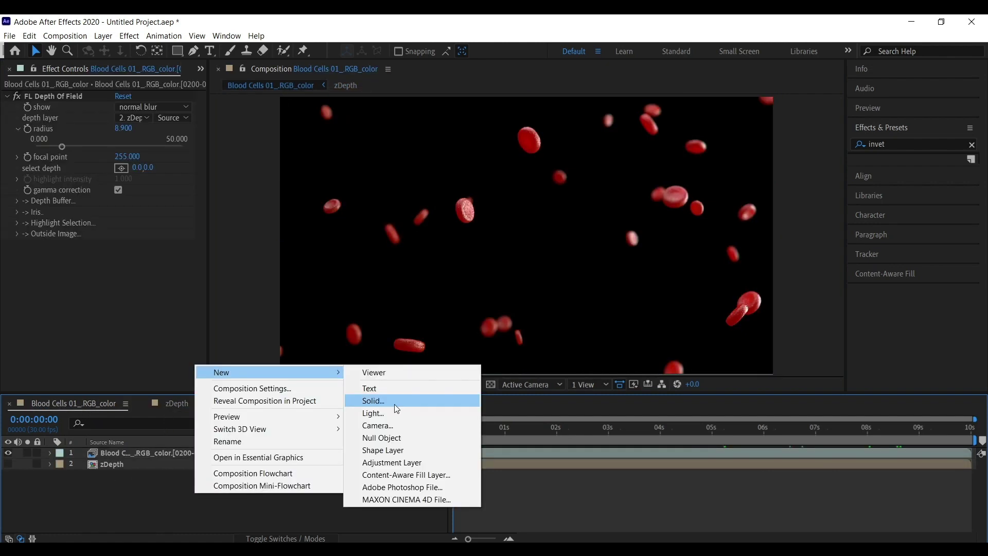
{"action": "left_click", "coordinate": [134, 497]}
Create a 1920 x 1080 px solid in dark red 510000 in the Blood Cells 01_RGB_color composition
{"action": "right_click", "coordinate": [226, 503]}
{"action": "mouse_move", "coordinate": [250, 383]}
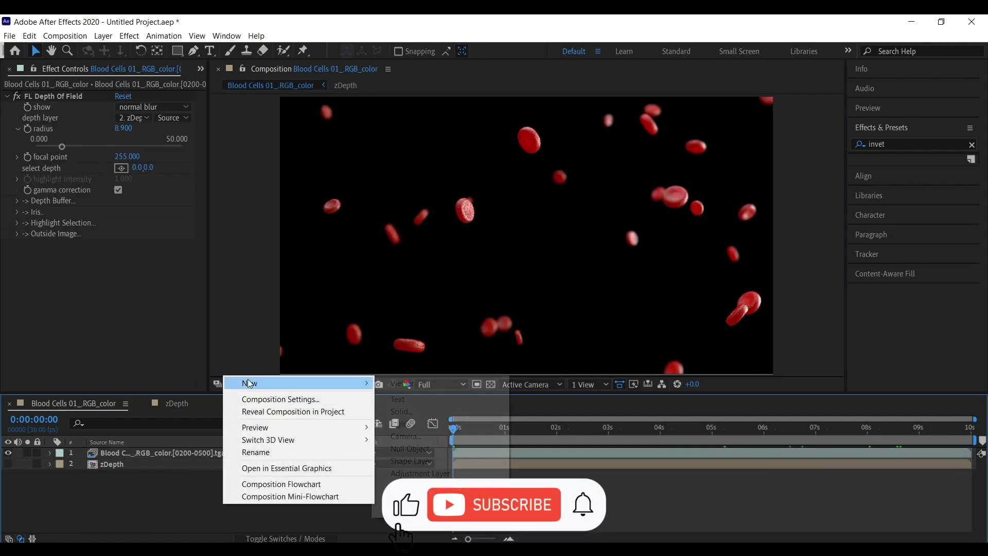
{"action": "left_click", "coordinate": [404, 411]}
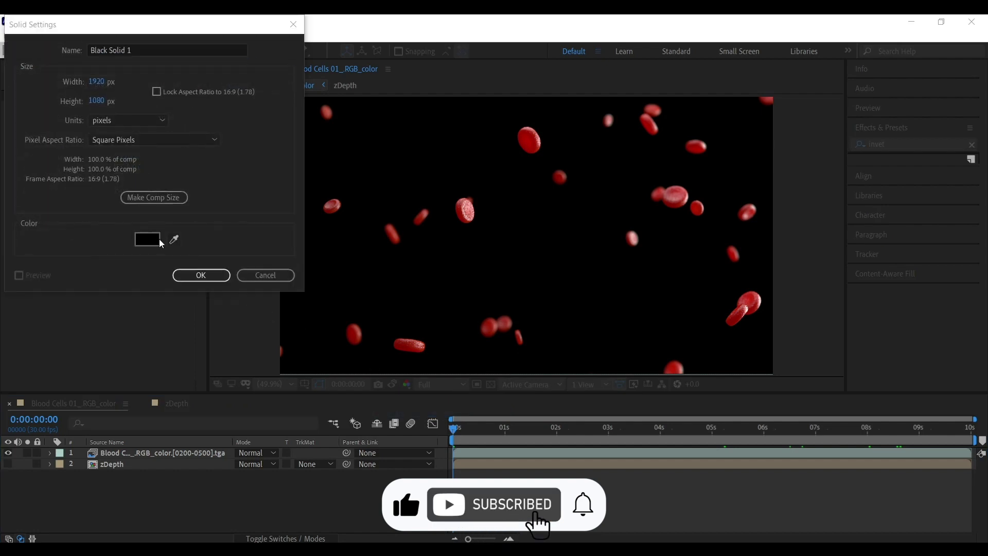
{"action": "left_click", "coordinate": [147, 239]}
{"action": "type", "text": "7F1111"}
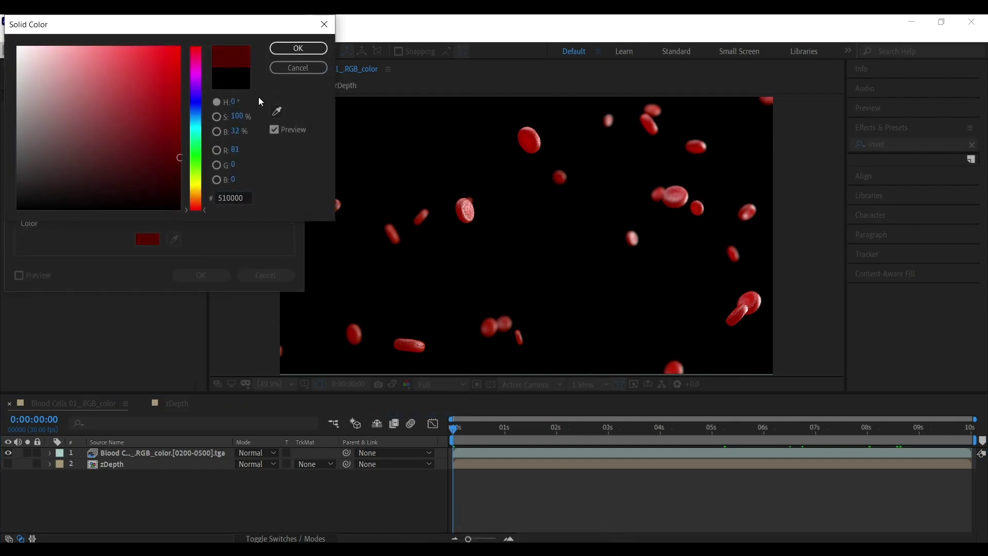
{"action": "left_click", "coordinate": [299, 48]}
{"action": "left_click", "coordinate": [201, 274]}
Move the deep red solid below the zDepth layer as the background of the composition
{"action": "left_click_drag", "start_coordinate": [128, 452], "coordinate": [180, 478]}
{"action": "left_click", "coordinate": [199, 488]}
{"action": "left_click", "coordinate": [165, 475]}
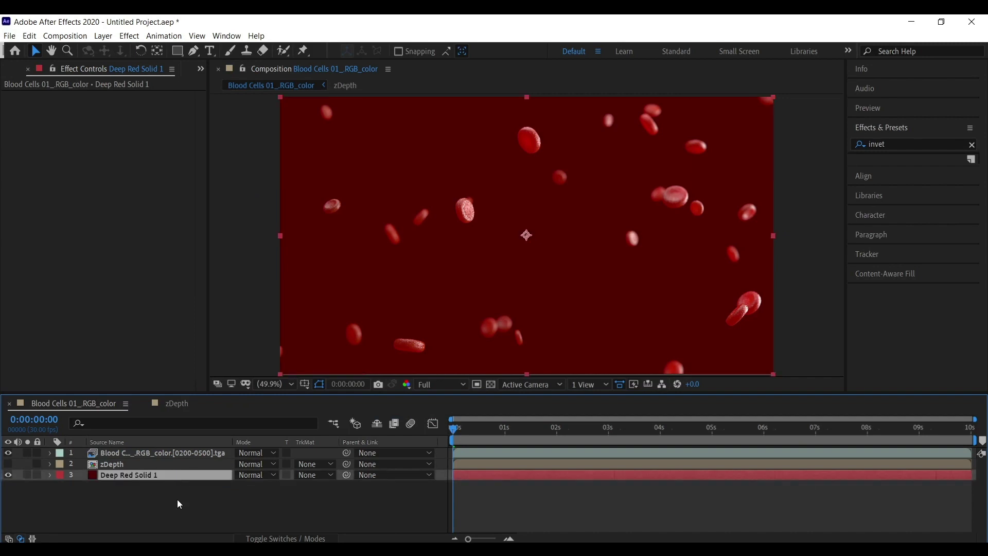
{"action": "right_click", "coordinate": [188, 498]}
{"action": "left_click", "coordinate": [171, 480]}
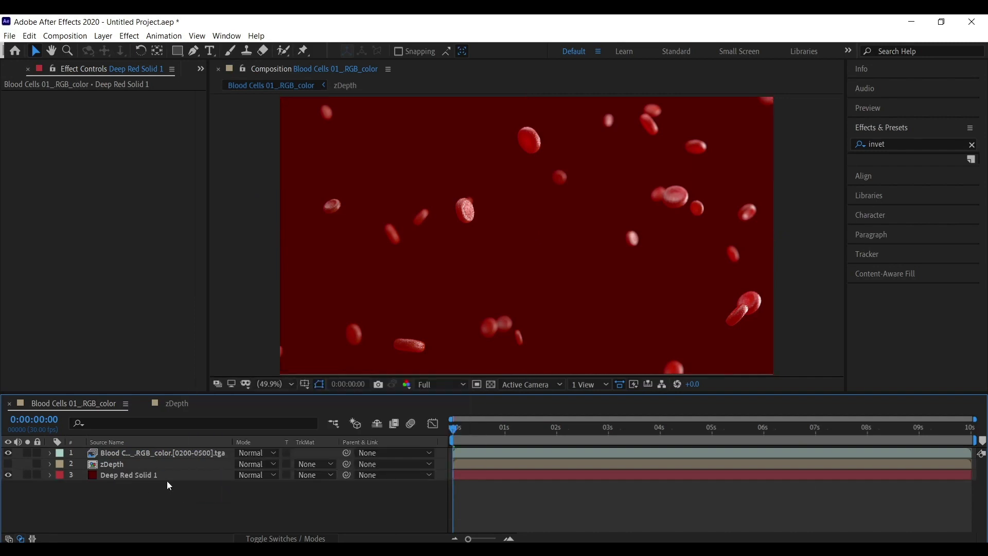
Duplicate the deep red solid and draw a wide elliptical mask around the frame's centre on the upper copy
{"action": "left_click", "coordinate": [160, 475]}
{"action": "key", "text": "ctrl+d"}
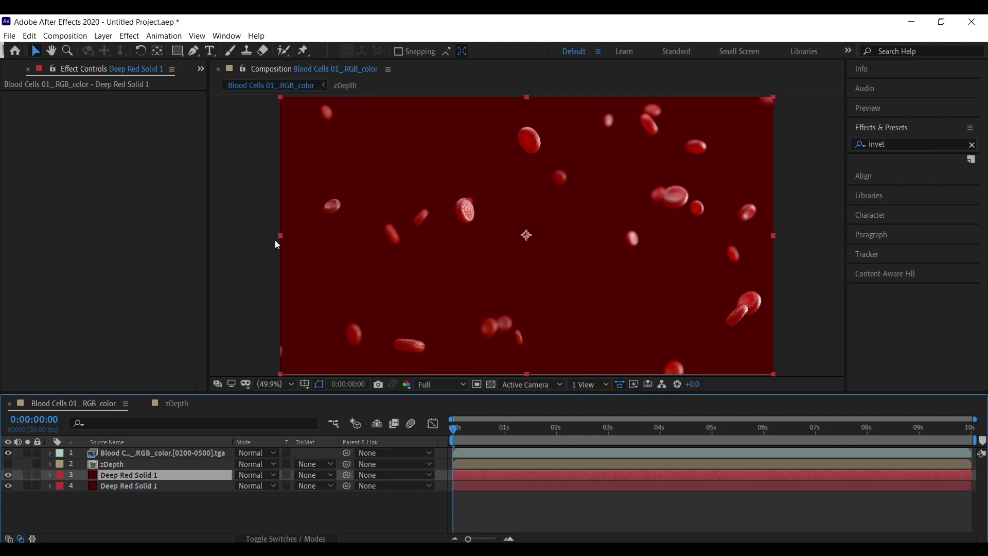
{"action": "left_click_drag", "start_coordinate": [183, 51], "coordinate": [242, 76]}
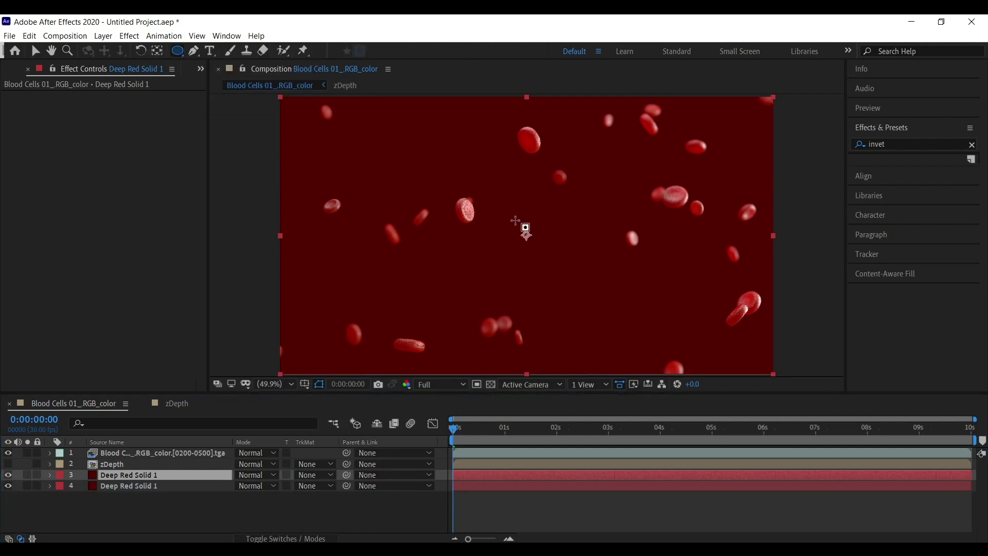
{"action": "mouse_move", "coordinate": [422, 185]}
{"action": "left_mouse_down"}
{"action": "mouse_move", "coordinate": [616, 244]}
{"action": "mouse_move", "coordinate": [648, 281]}
{"action": "left_mouse_up"}
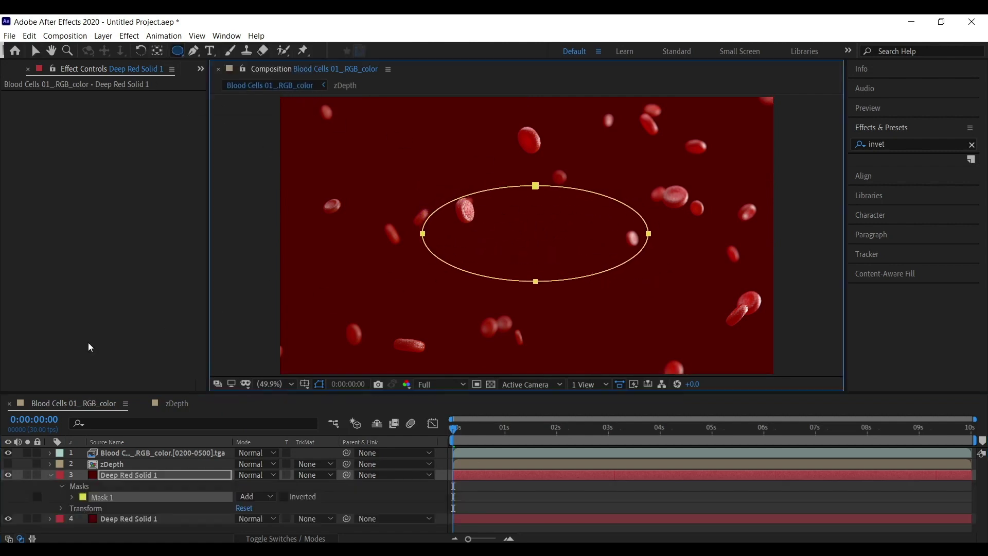
Set the masked solid's blending mode to Screen and its mask feather to 528 pixels
{"action": "left_click", "coordinate": [98, 478]}
{"action": "left_click", "coordinate": [257, 475]}
{"action": "left_click", "coordinate": [319, 229]}
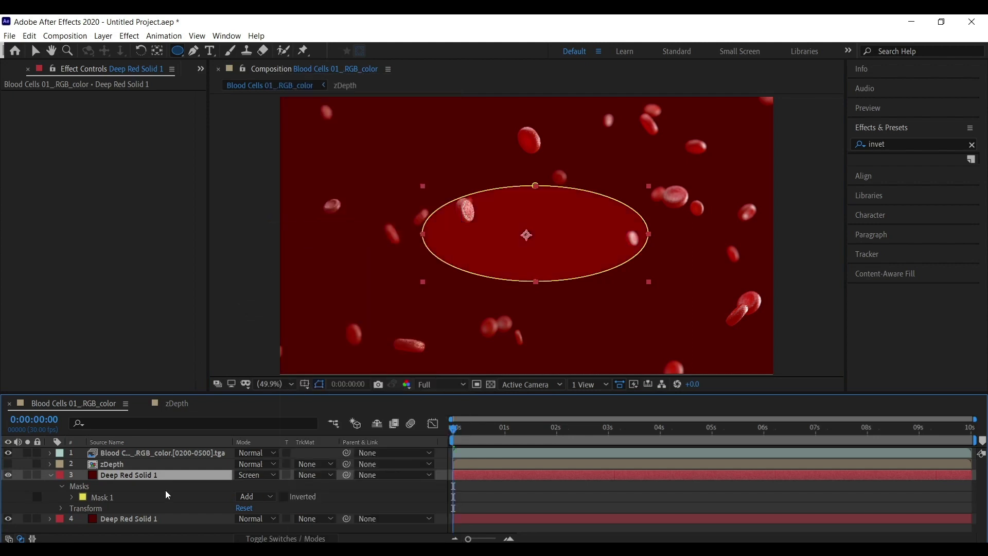
{"action": "key", "text": "f"}
{"action": "left_click_drag", "start_coordinate": [263, 496], "coordinate": [443, 495]}
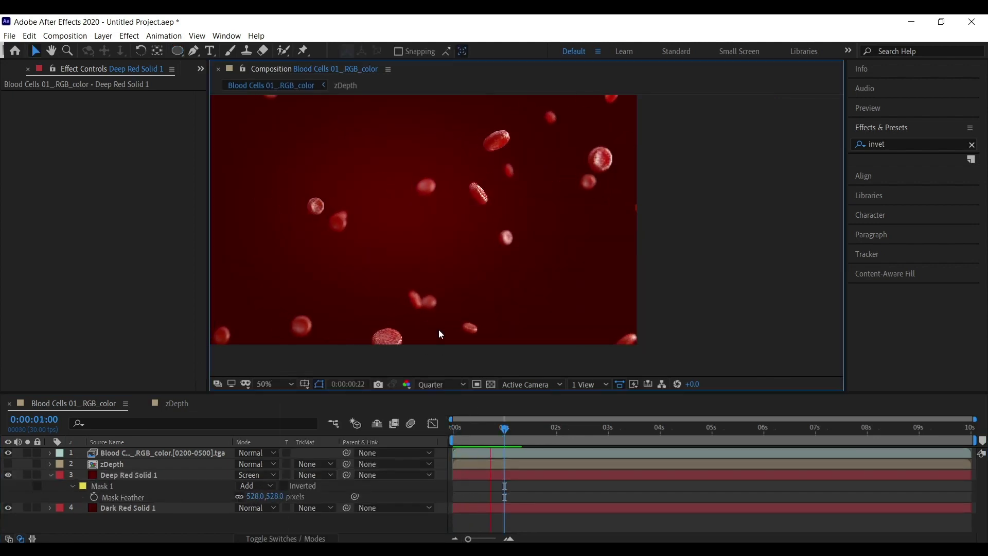
Fit the composition to the viewer while previewing the blurred blood cells animation
{"action": "left_click", "coordinate": [289, 384]}
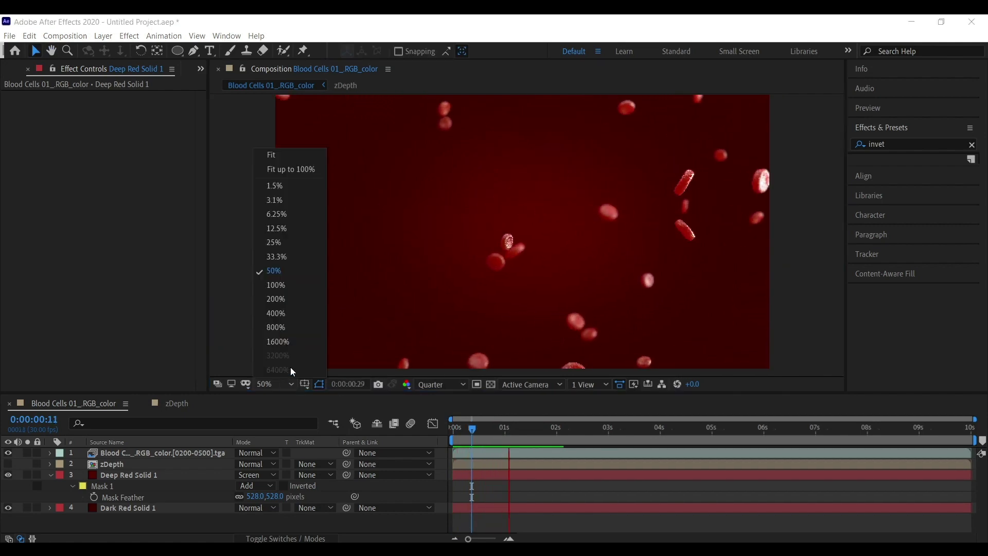
{"action": "left_click", "coordinate": [283, 163]}
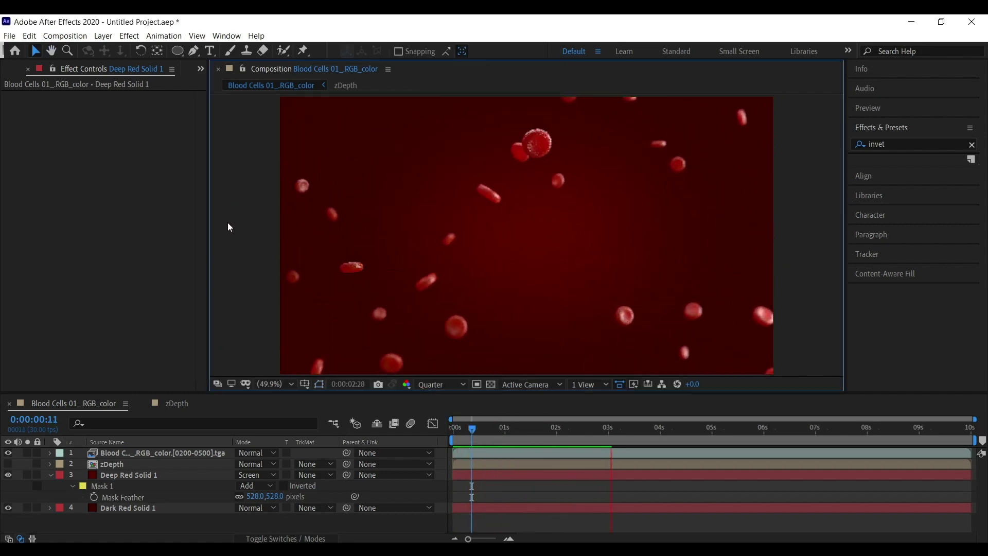
Preview the blood cells composition from the start of the timeline and set the viewer resolution to Full
{"action": "left_click", "coordinate": [453, 428]}
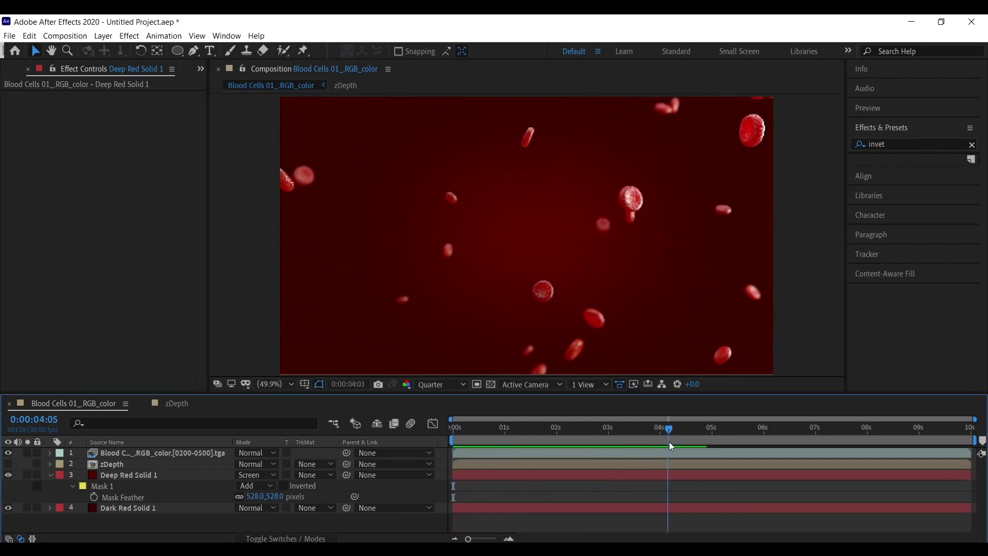
{"action": "left_click", "coordinate": [421, 386]}
{"action": "left_click", "coordinate": [445, 413]}
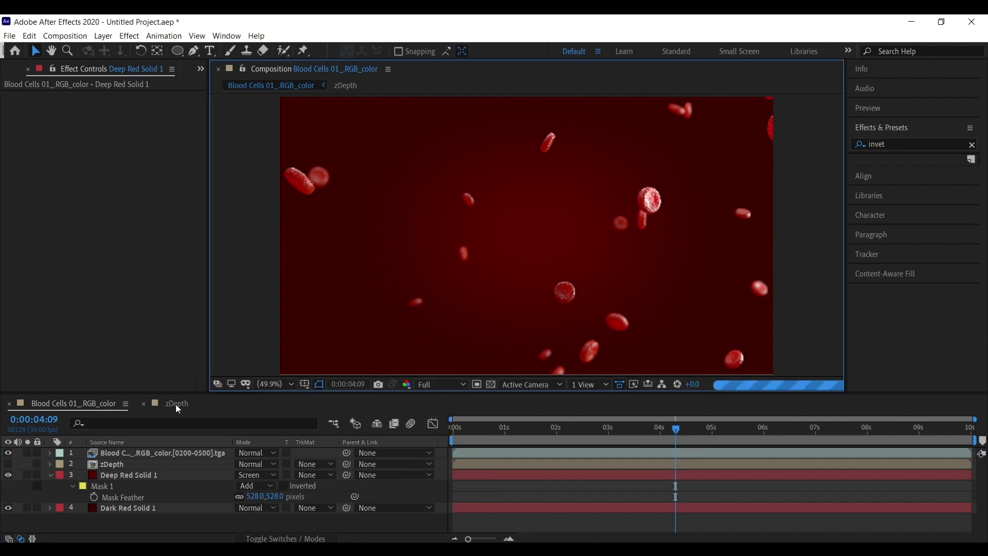
Set the depth-of-field radius on the blood cells colour layer to 10.6 and preview the animation
{"action": "left_click", "coordinate": [138, 473]}
{"action": "left_click", "coordinate": [151, 462]}
{"action": "left_click", "coordinate": [170, 452]}
{"action": "left_click", "coordinate": [132, 161]}
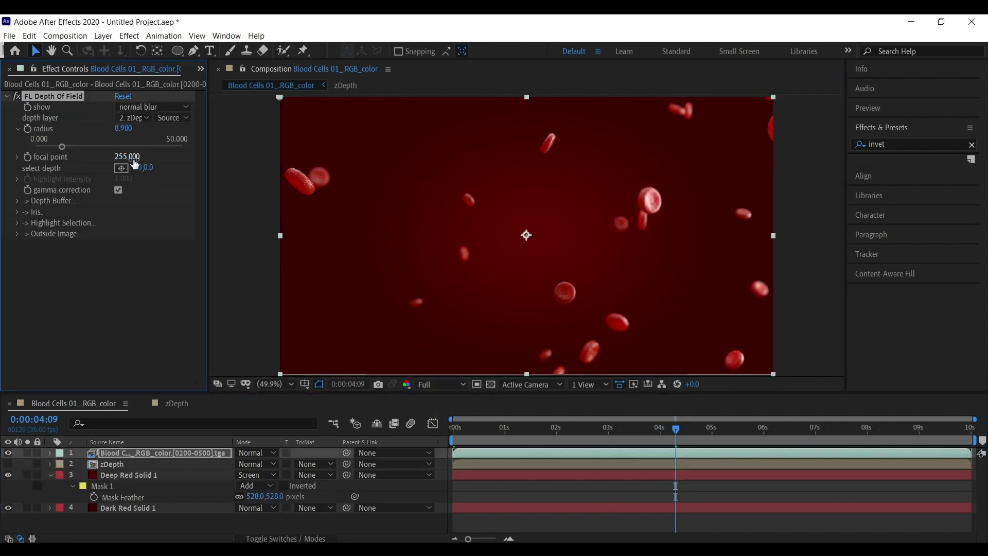
{"action": "left_click_drag", "start_coordinate": [134, 128], "coordinate": [142, 128]}
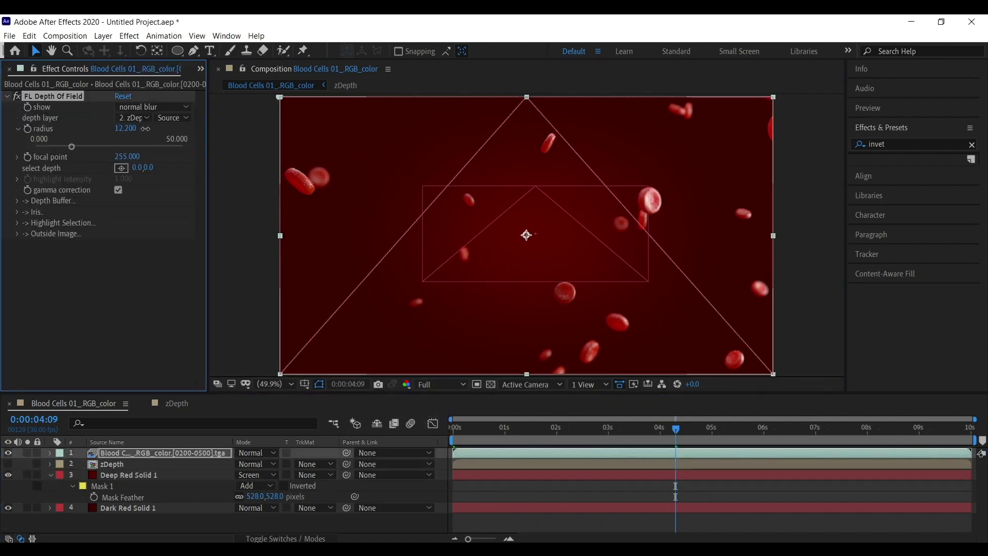
{"action": "key", "text": "space"}
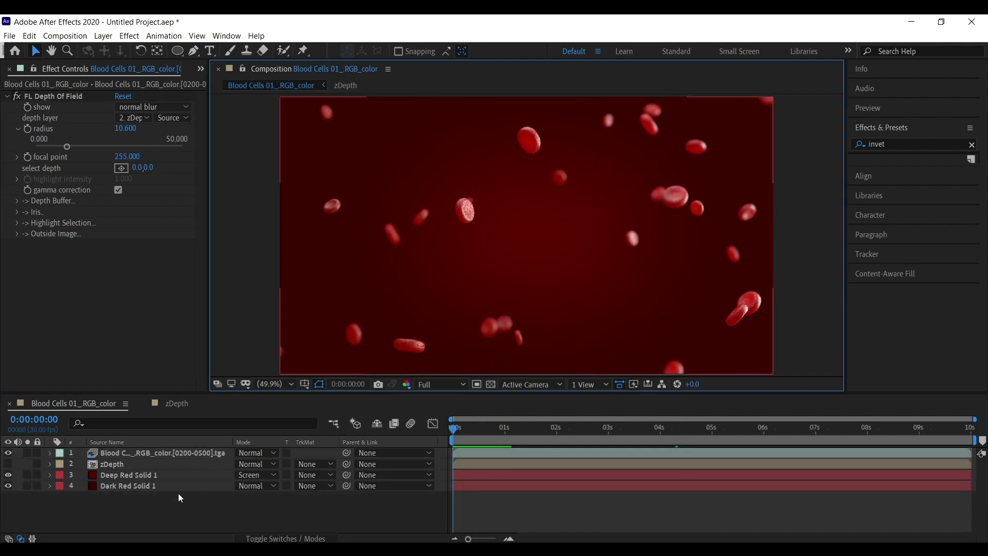
{"action": "left_click", "coordinate": [180, 513]}
{"action": "left_click_drag", "start_coordinate": [156, 503], "coordinate": [170, 452]}
{"action": "left_click", "coordinate": [164, 500]}
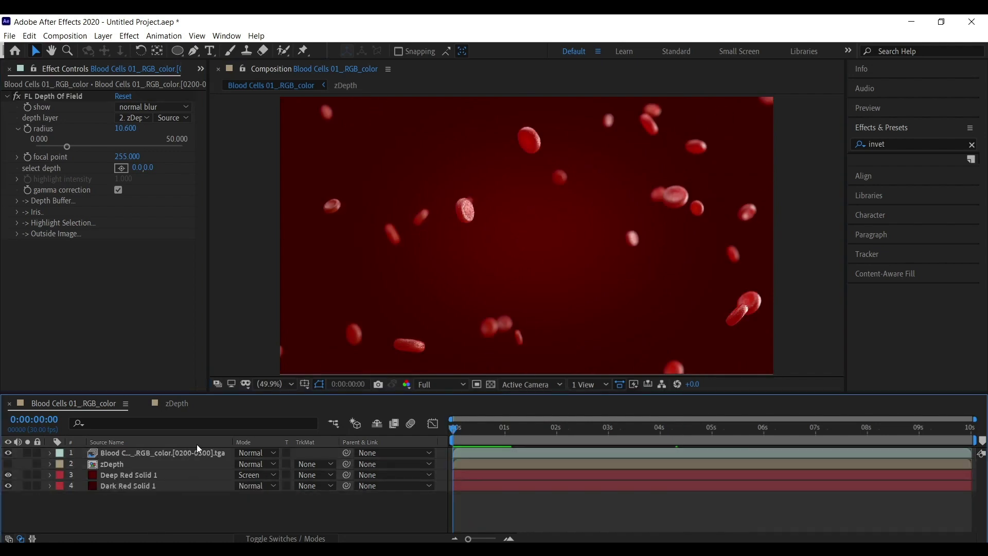